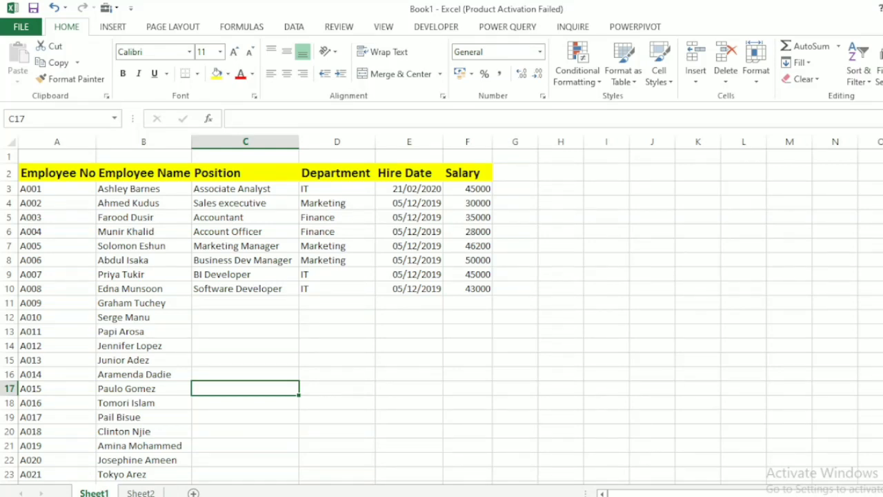
Enter Marketing Manager as the position in cell C11 of the employee table on Sheet1.
scroll(441, 310, "down", 3)
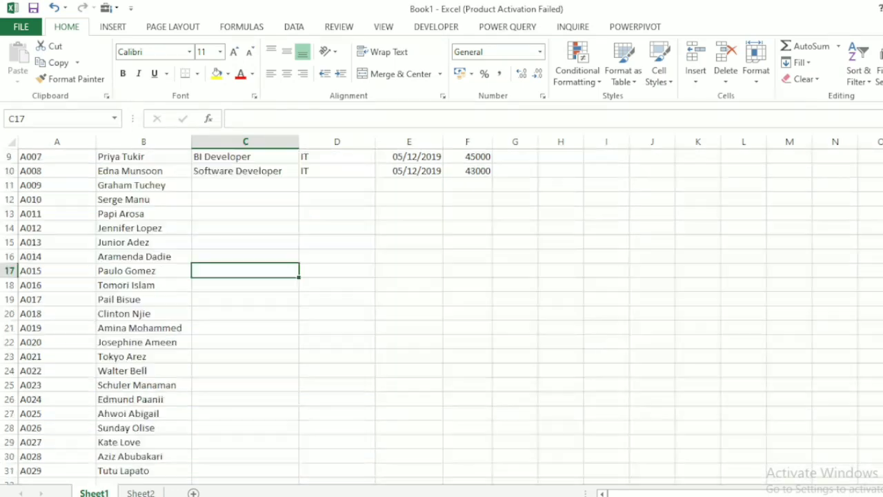
scroll(442, 310, "up", 3)
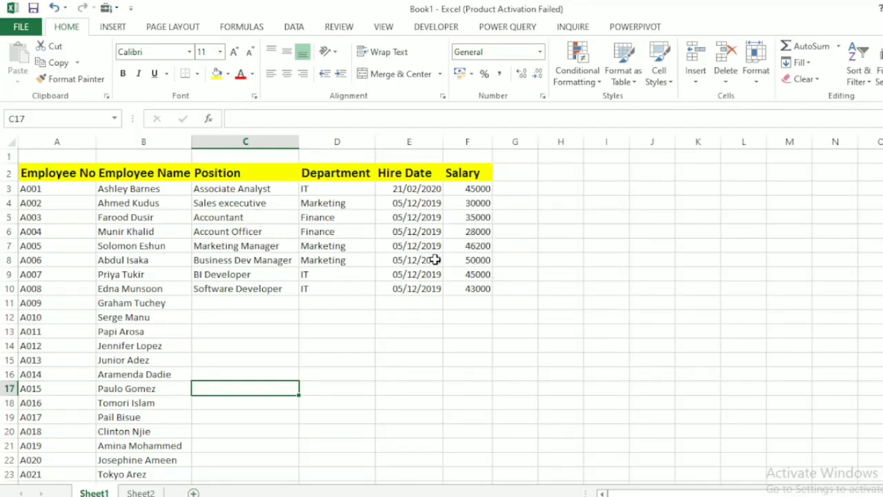
left_click(222, 304)
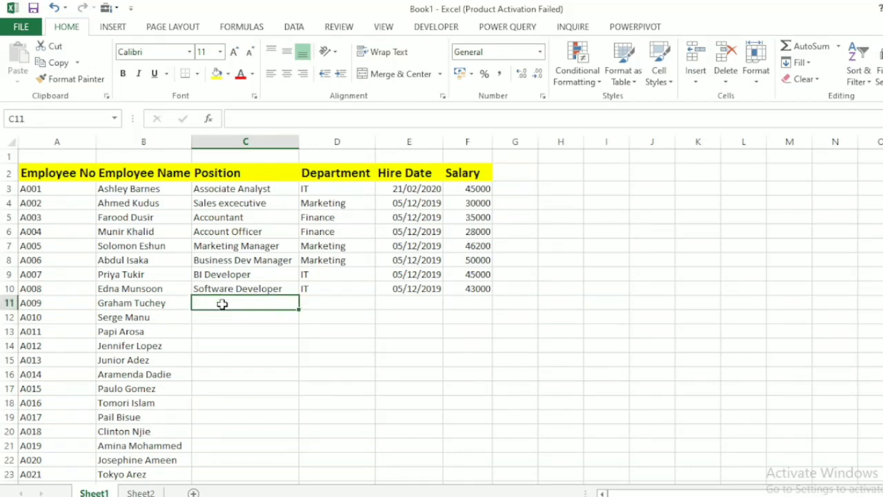
type("Mar")
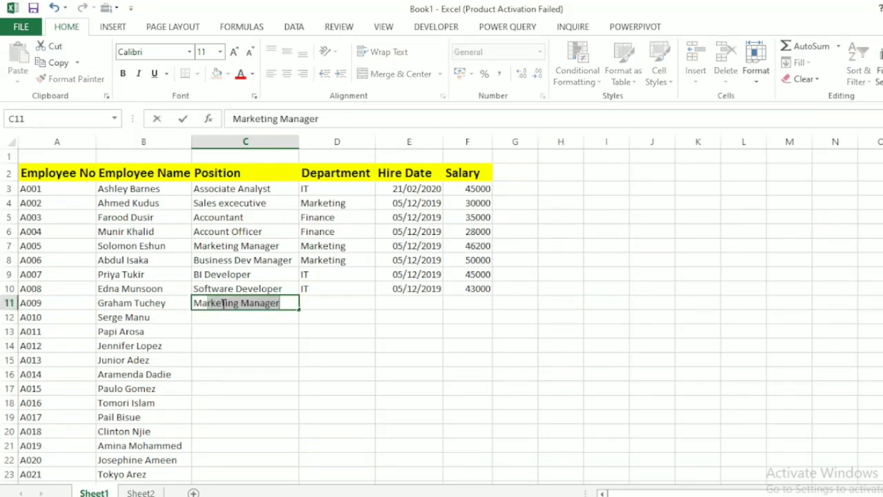
type("keting")
key("Tab")
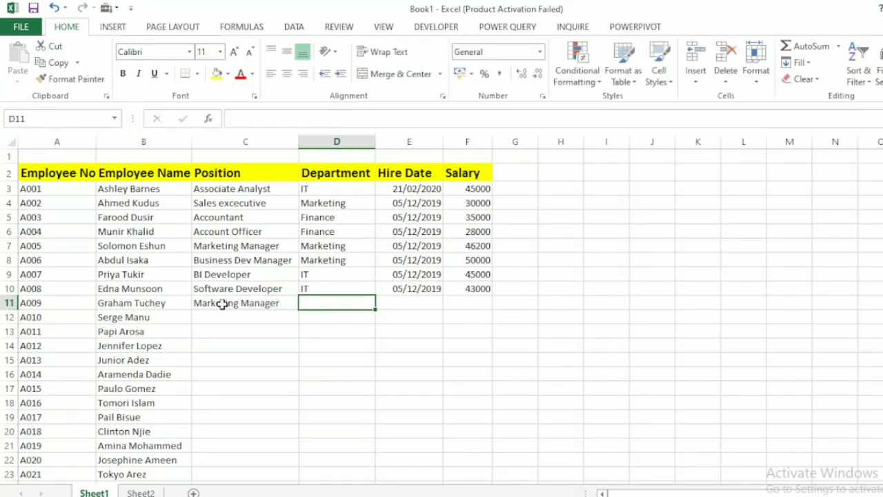
Enter Marketing as the department in cell D11.
type("MA")
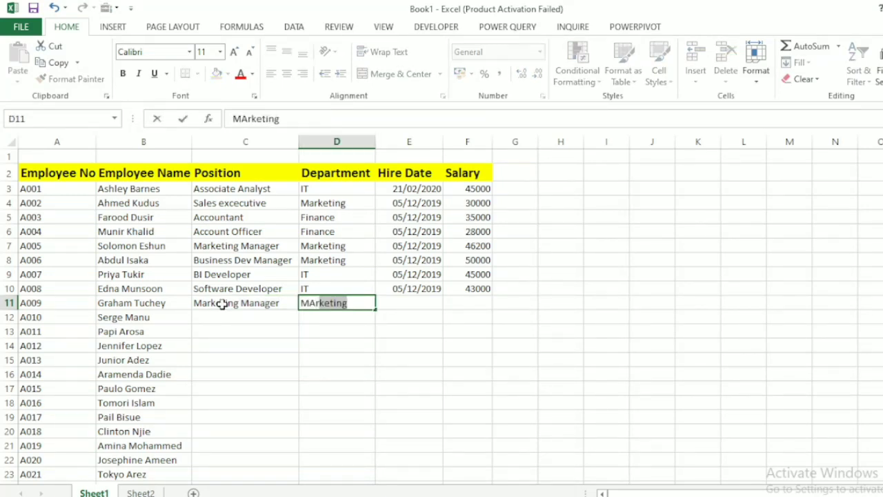
key("BackSpace")
key("BackSpace")
type("ar")
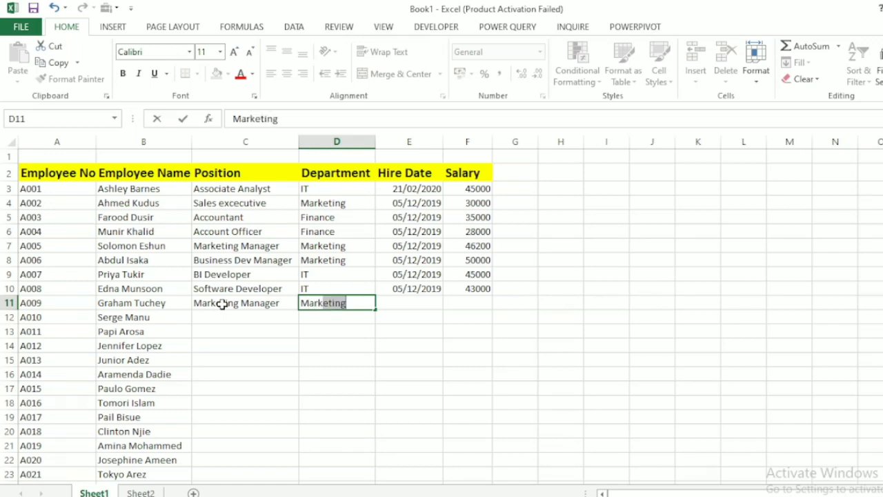
type("keting")
key("Tab")
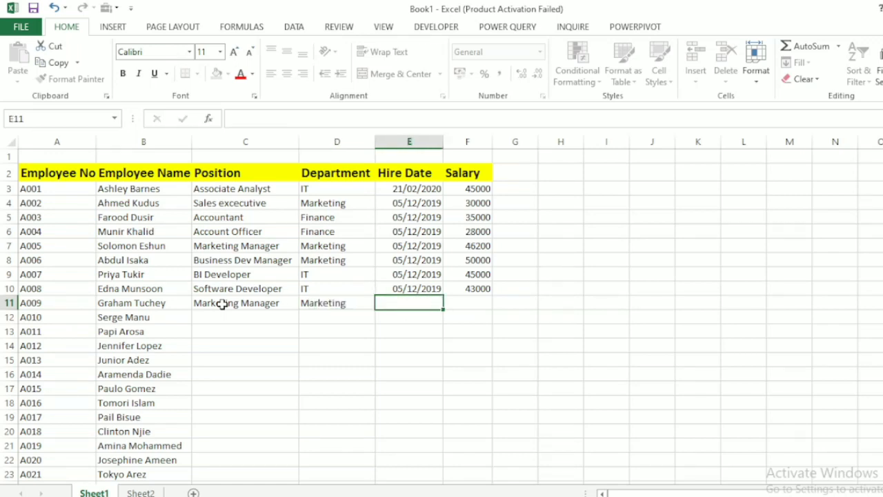
Switch to Sheet2 and open the Quick Access Toolbar customization options.
left_click(141, 491)
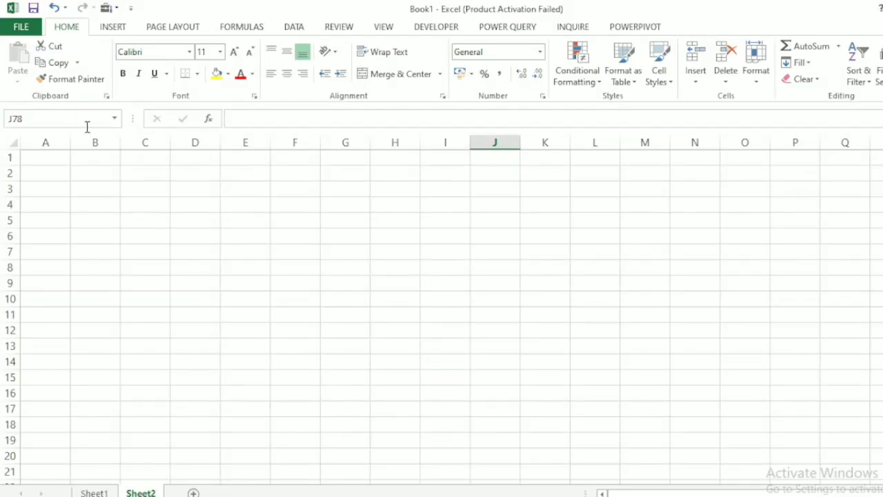
left_click(33, 27)
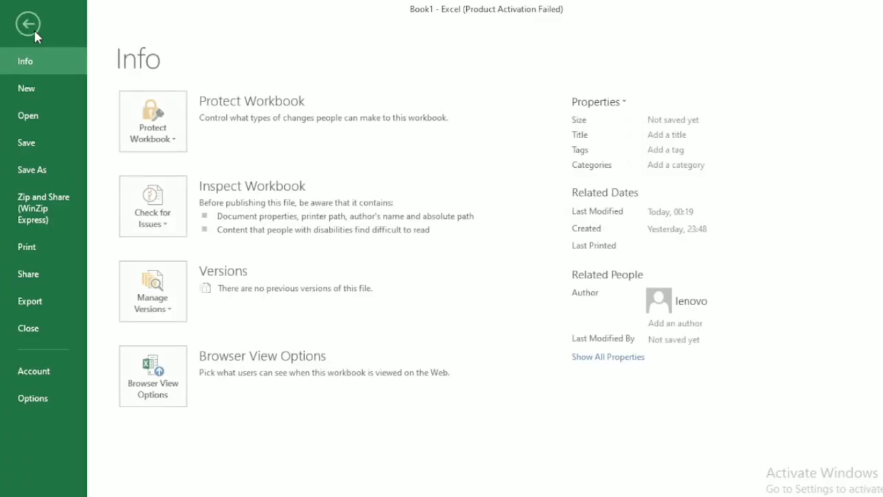
left_click(35, 398)
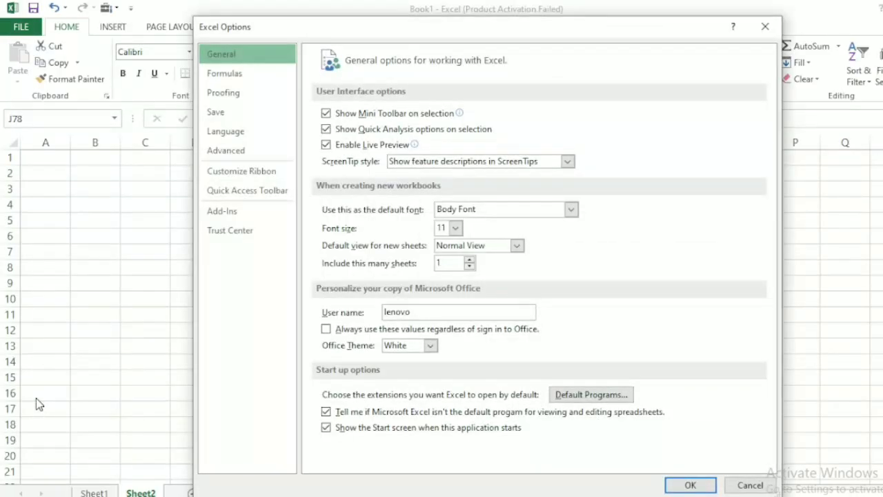
left_click(253, 192)
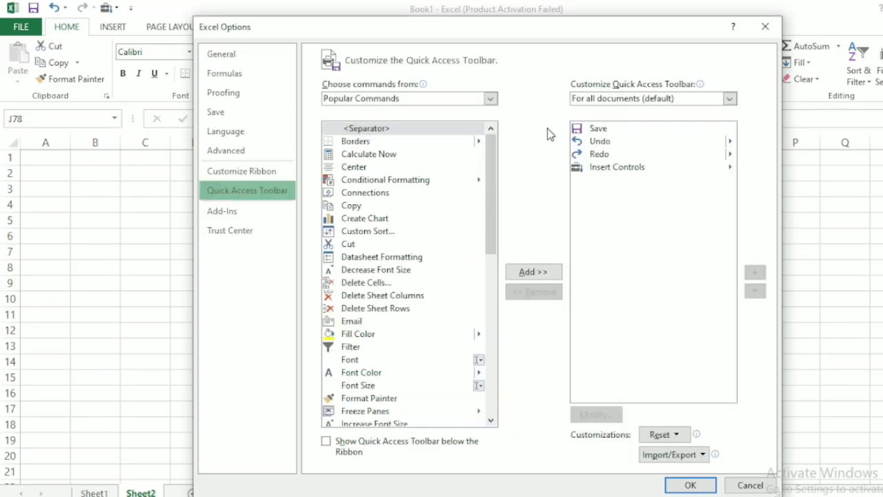
Add the Form command from the All Commands set to the Quick Access Toolbar and apply the options.
left_click(481, 102)
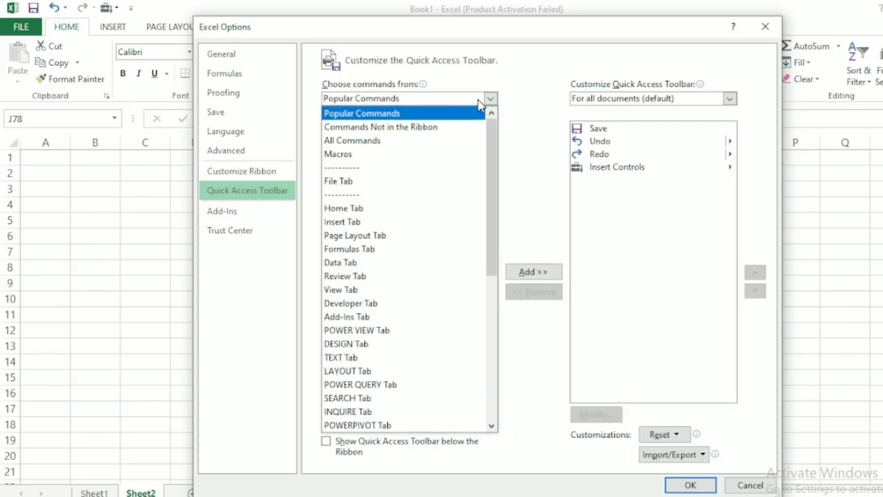
left_click(413, 146)
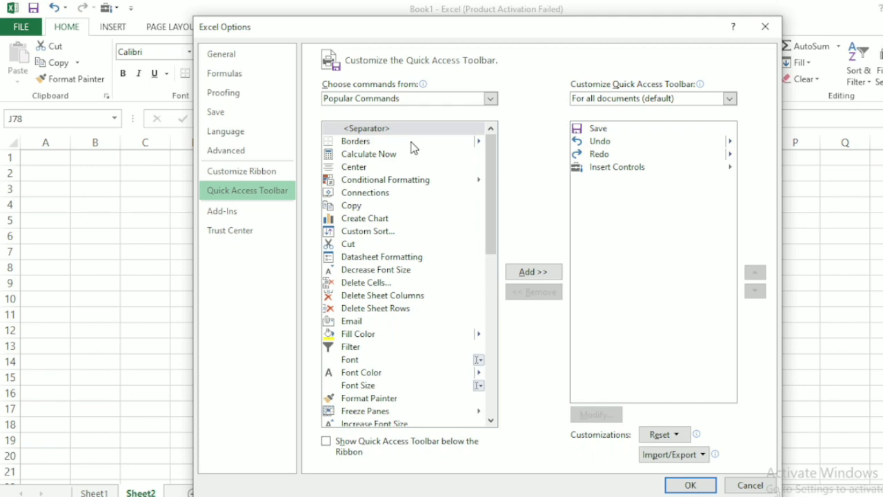
left_click(494, 196)
left_click(494, 196)
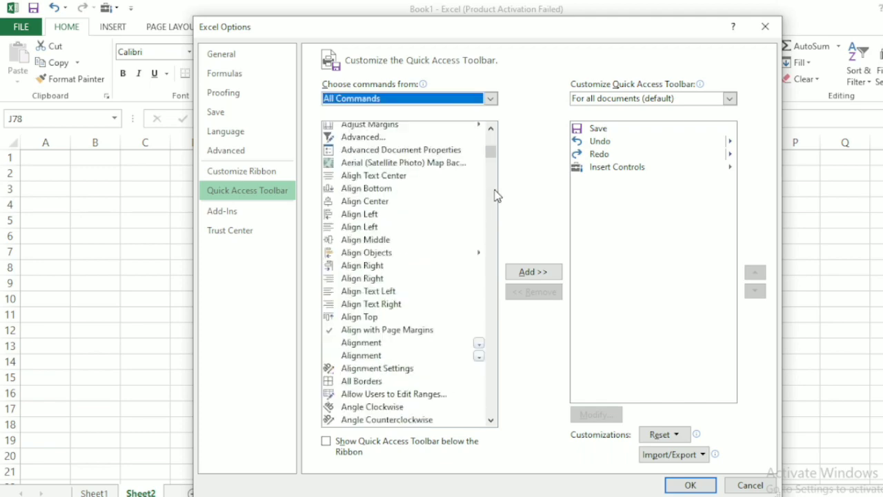
left_click(494, 196)
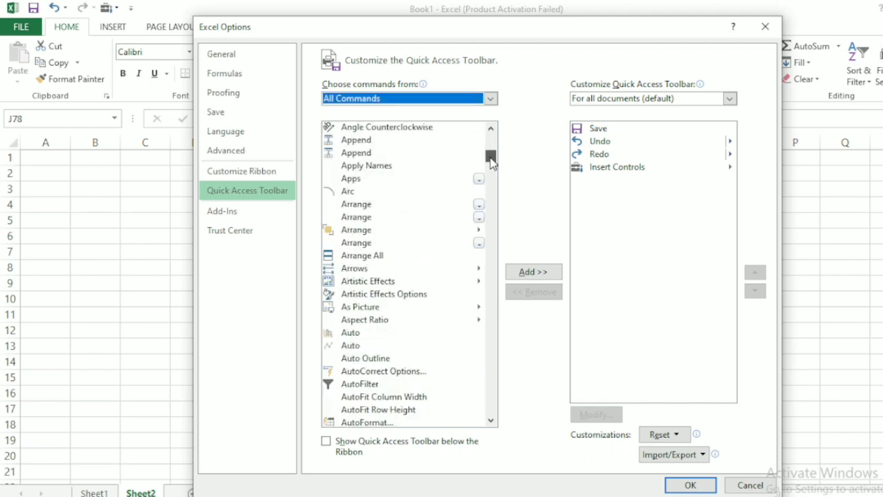
left_click_drag(492, 160, 507, 238)
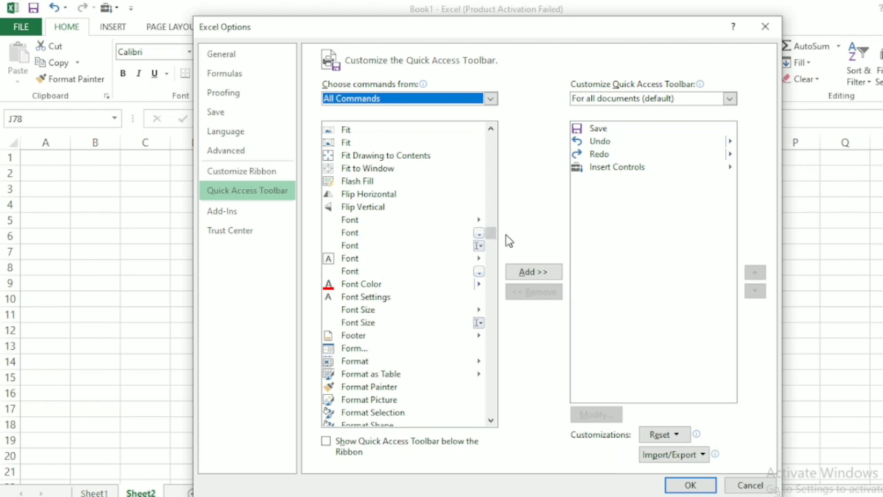
left_click(364, 348)
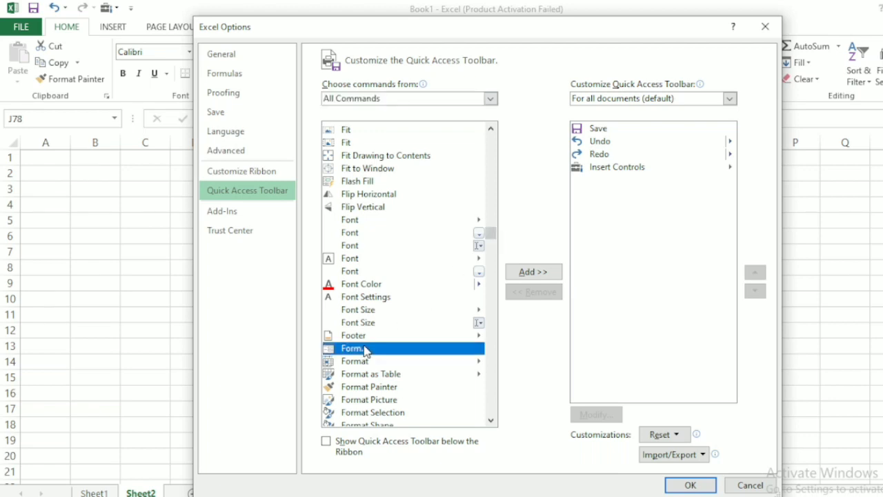
left_click(550, 272)
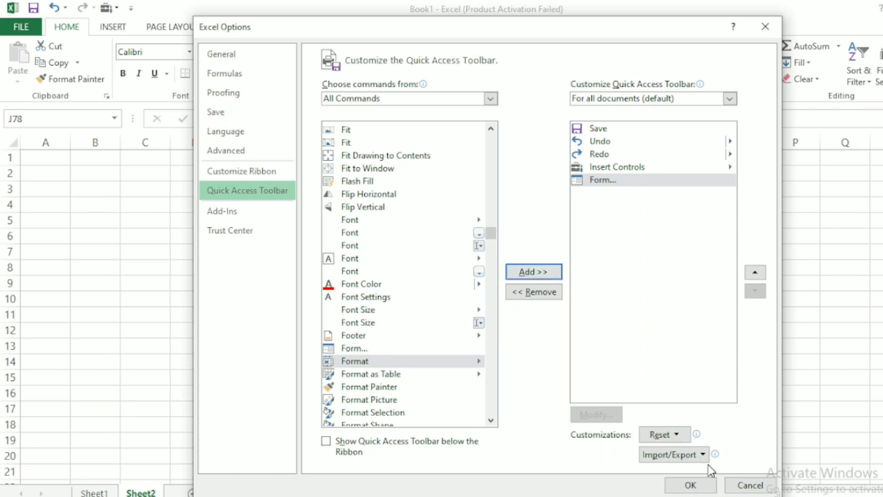
left_click(694, 486)
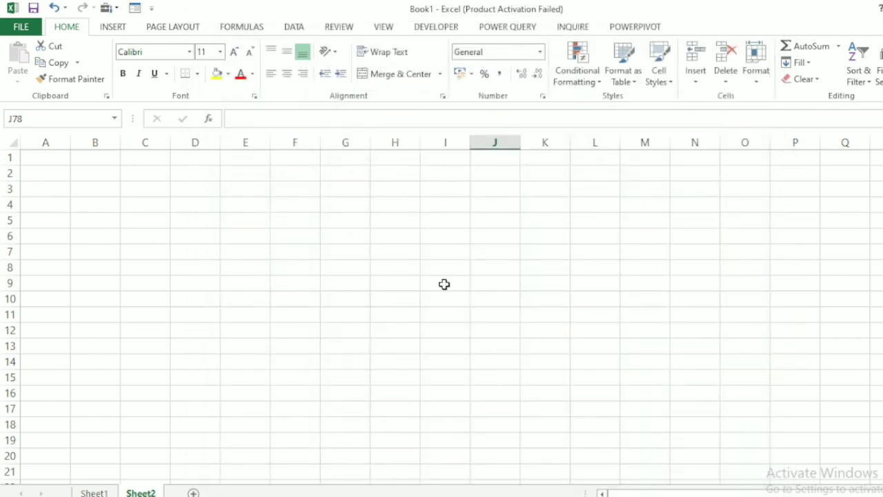
Enter the column header Employee No in cell A2 of Sheet2.
left_click(50, 173)
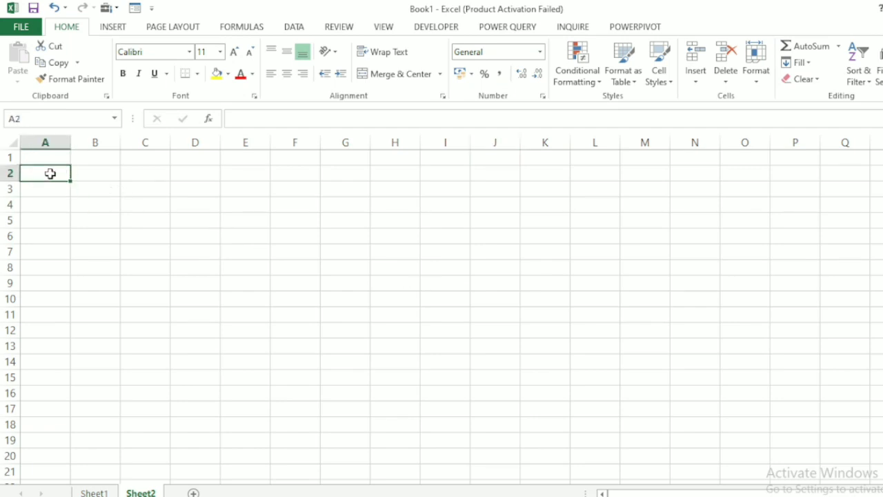
type("Em")
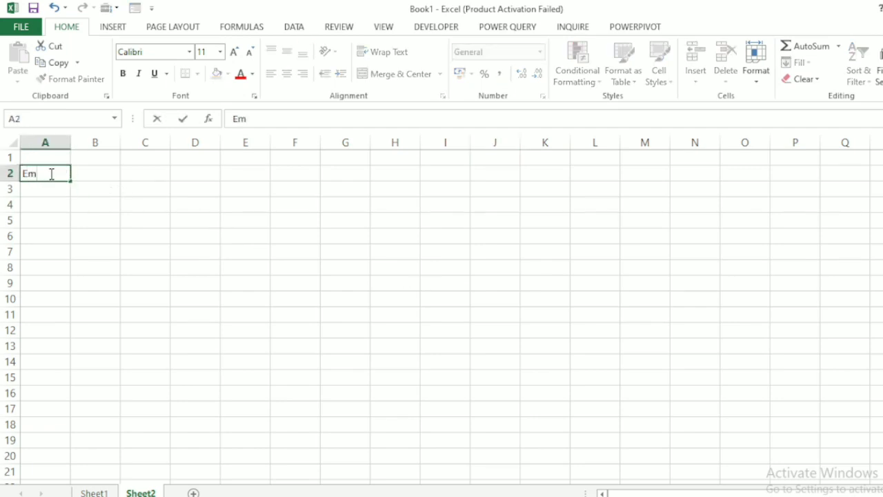
type("ployee")
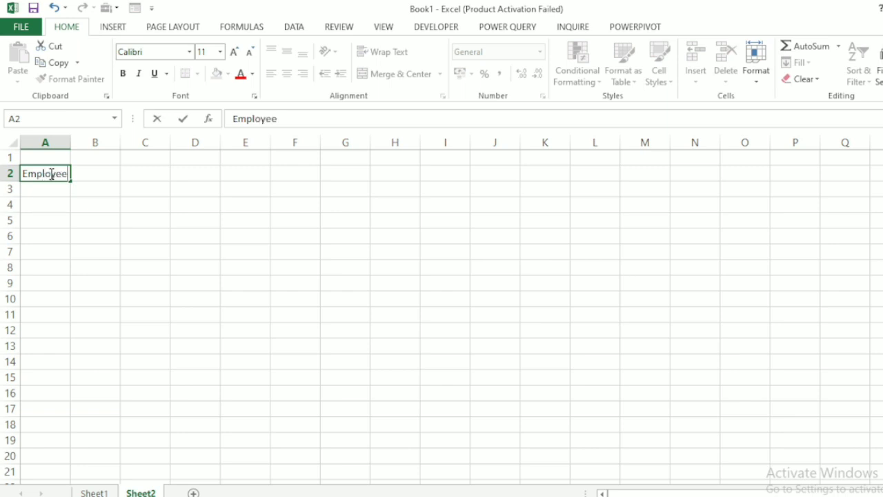
type(" No")
key("Tab")
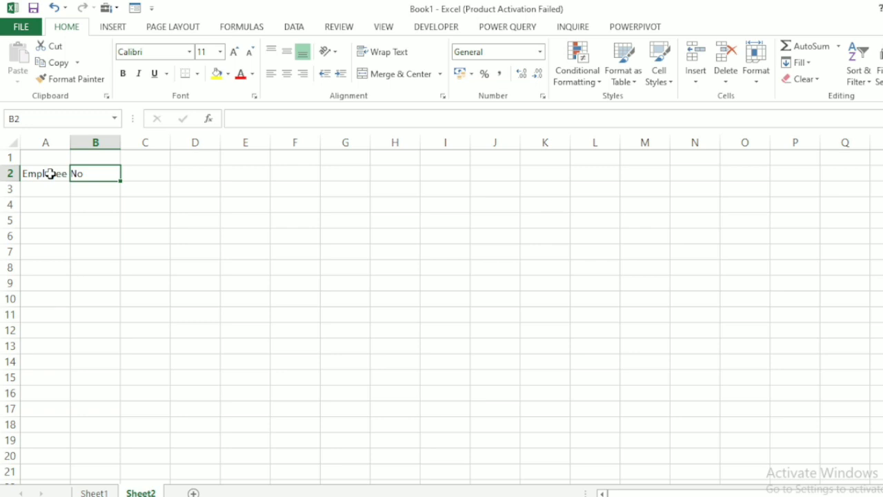
Enter the column header Employee Name in cell B2.
type("Employ")
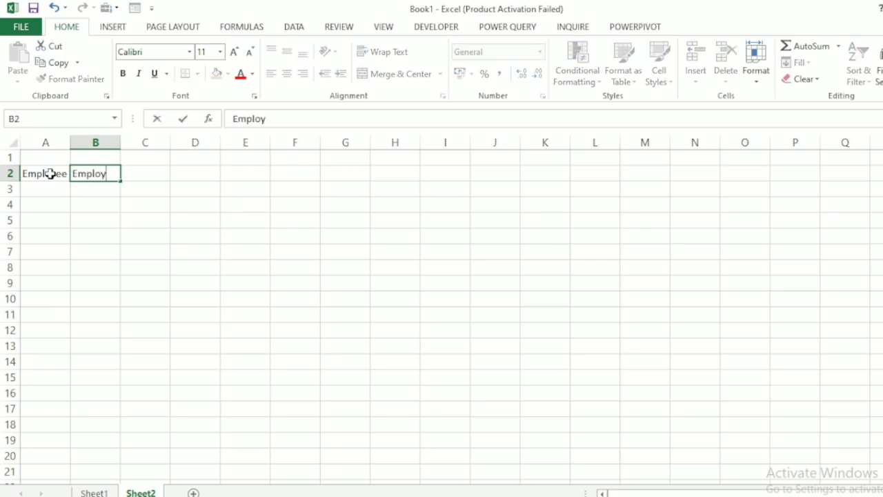
type("ee NAme")
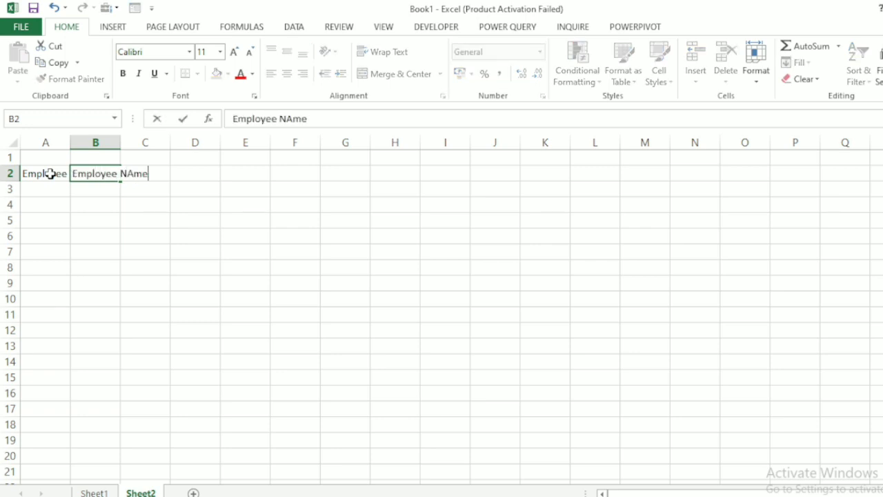
key("BackSpace")
key("BackSpace")
key("BackSpace")
type("ame")
key("Tab")
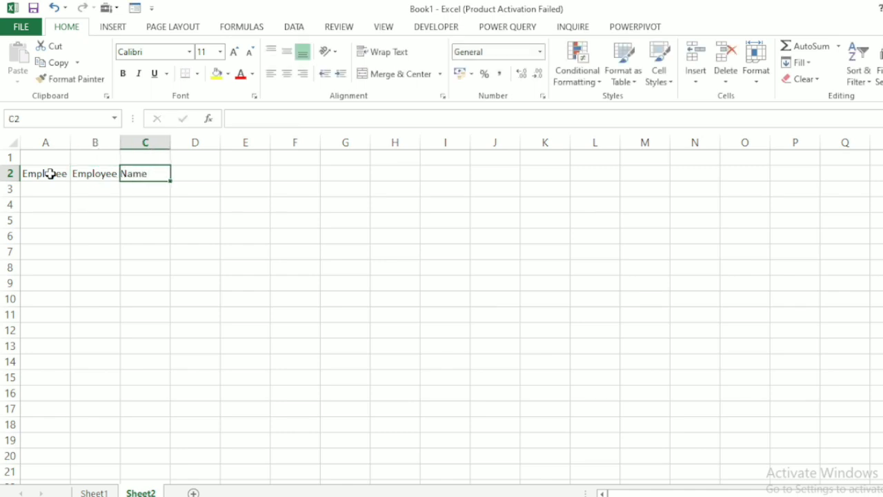
Enter the column headers Position in cell C2 and Department in cell D2.
type("Pos")
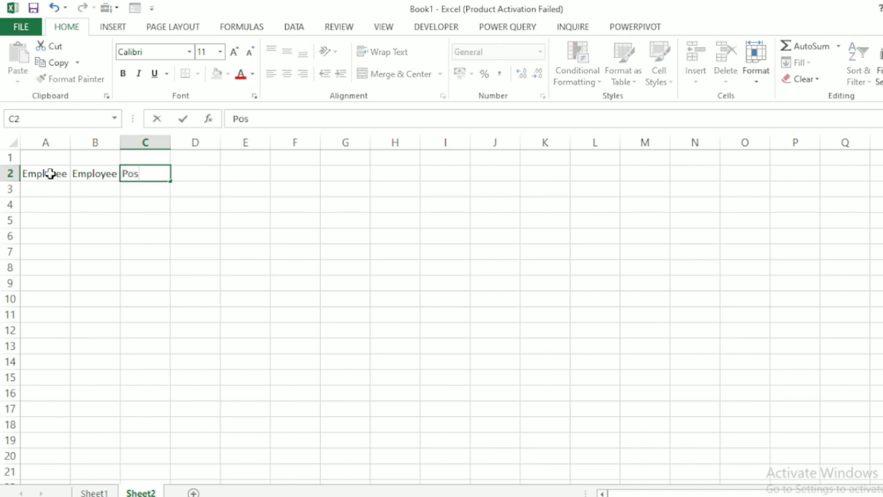
type("ition")
key("Tab")
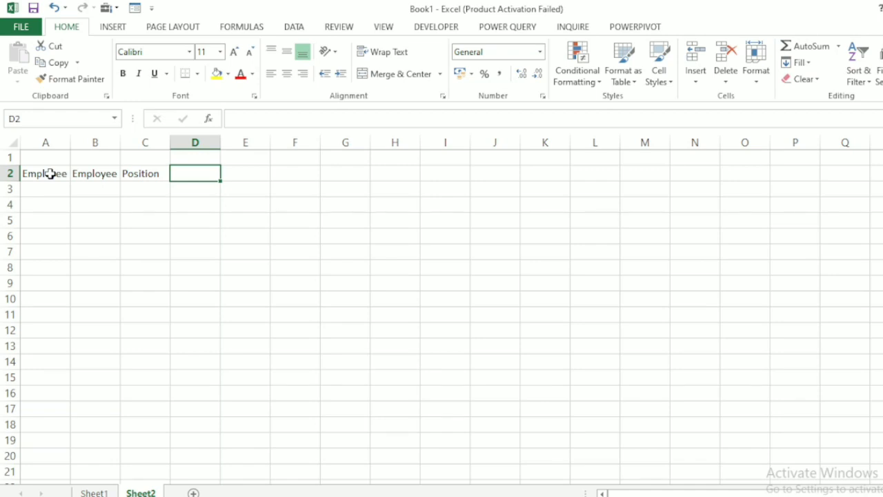
type("DEpart")
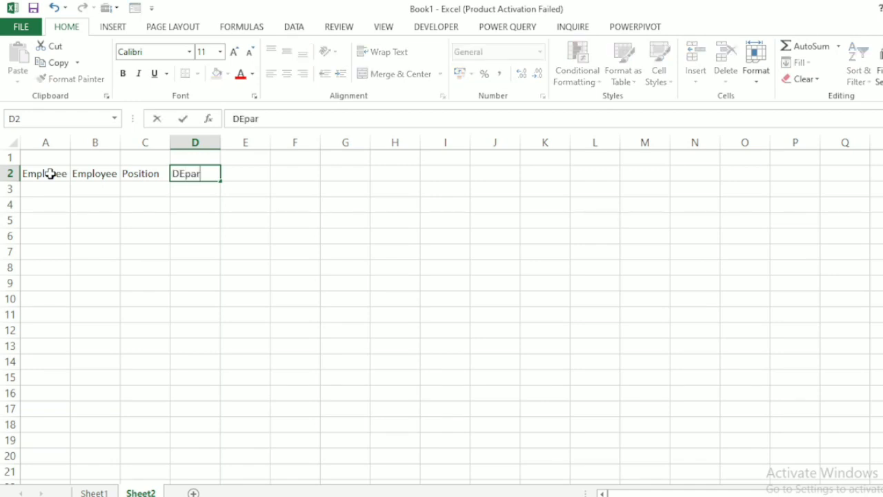
key("BackSpace")
key("BackSpace")
key("BackSpace")
key("BackSpace")
key("BackSpace")
type("epartmen")
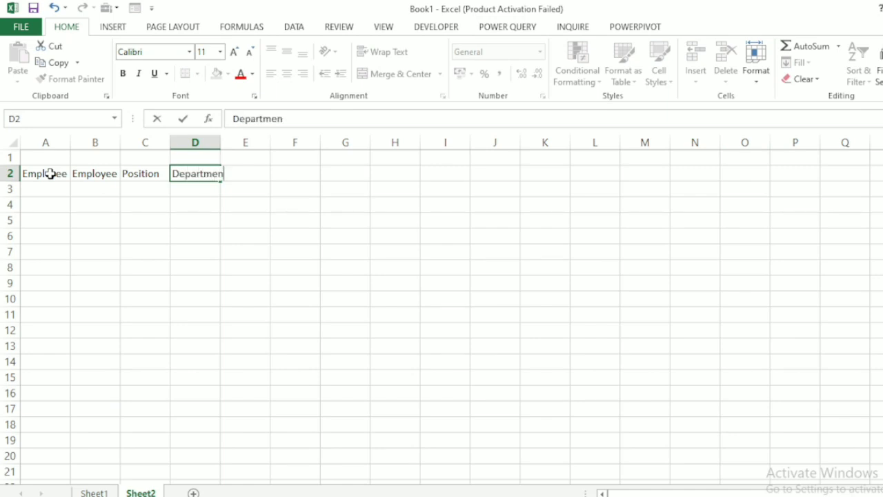
type("t")
key("Tab")
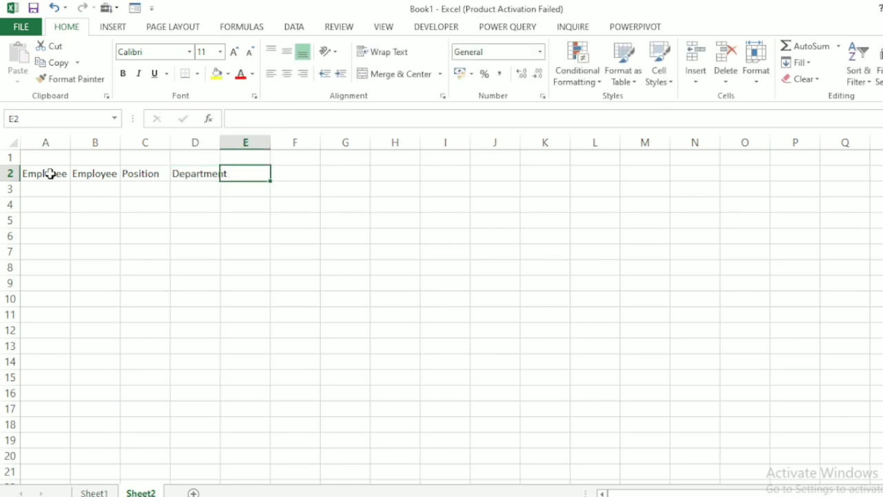
Enter the column headers Hire Date in cell E2 and Salary in cell F2.
type("Hire ")
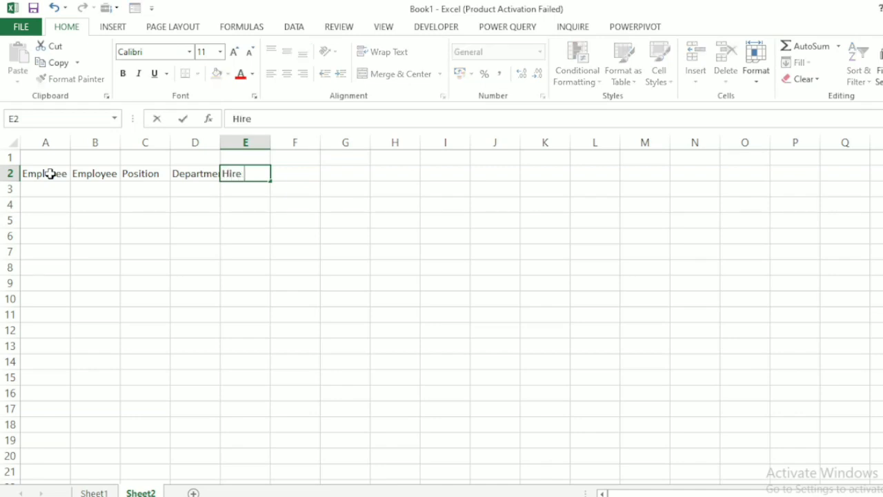
type("Date")
key("Tab")
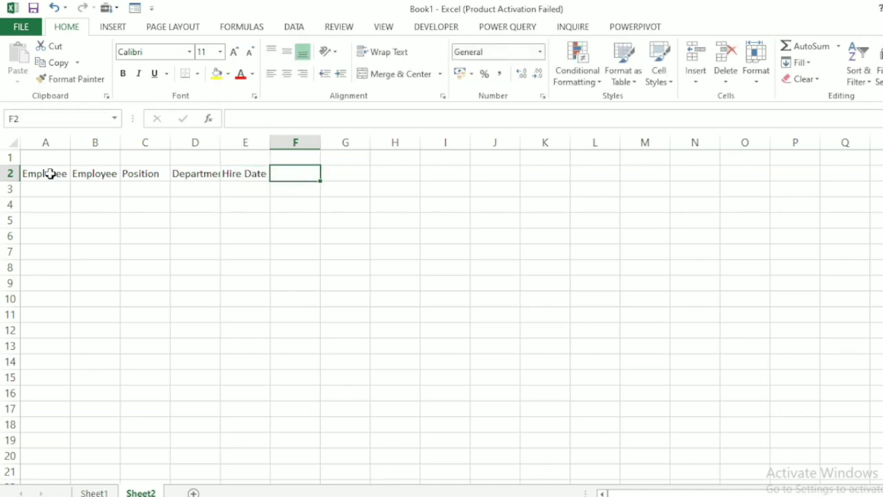
type("Salary")
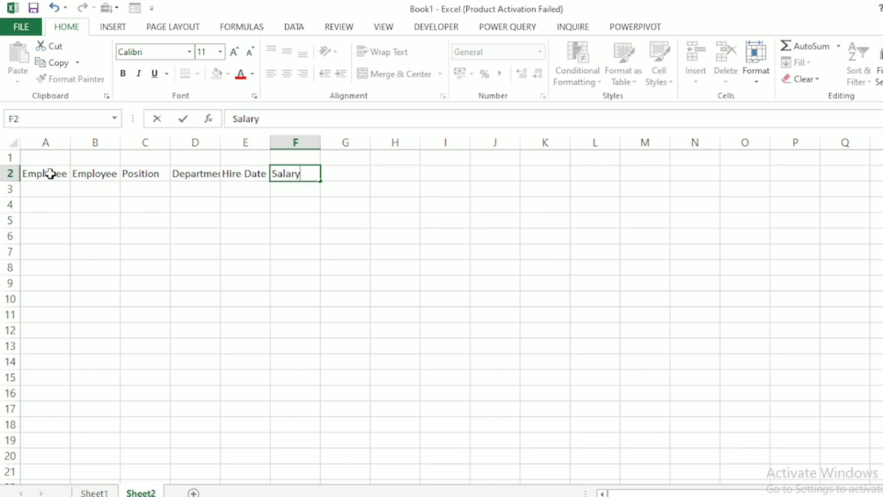
key("Return")
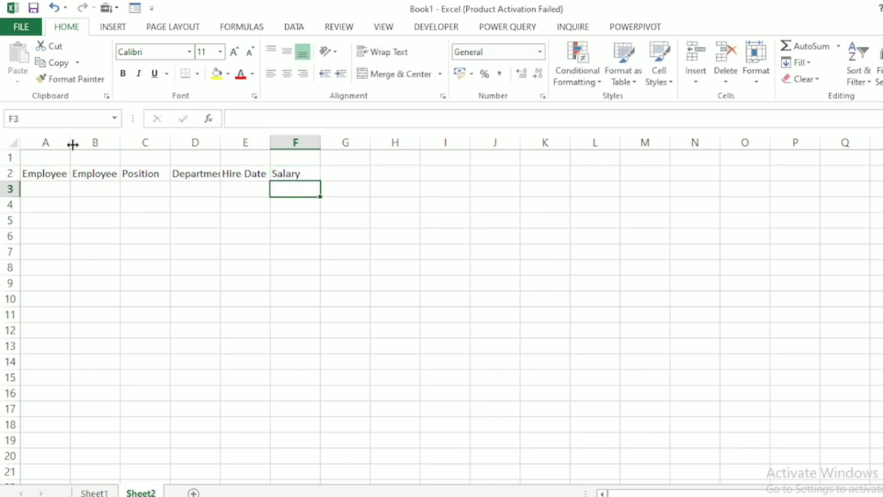
Widen columns A to E so that the row 2 headers fit fully inside their cells.
left_click_drag(69, 156, 333, 149)
left_click(67, 156)
left_click_drag(386, 144, 408, 143)
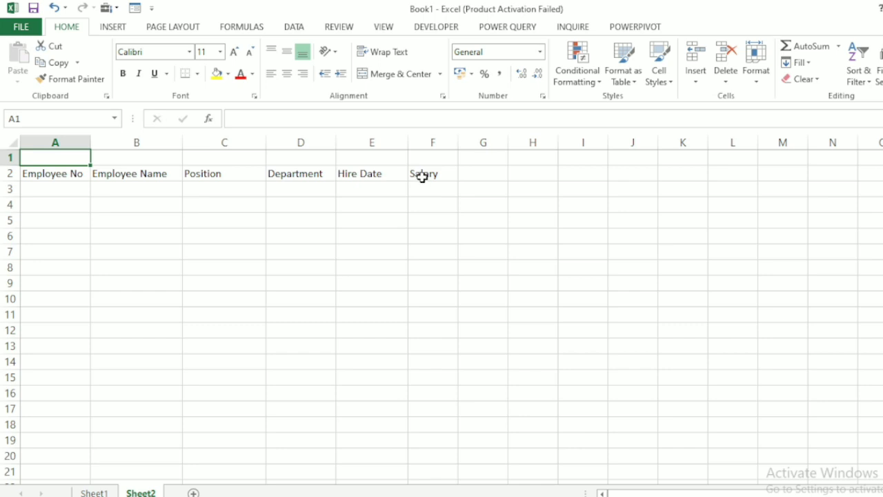
Make the header cells A2:F2 bold and give them a yellow fill.
left_click_drag(422, 176, 49, 173)
left_click(123, 73)
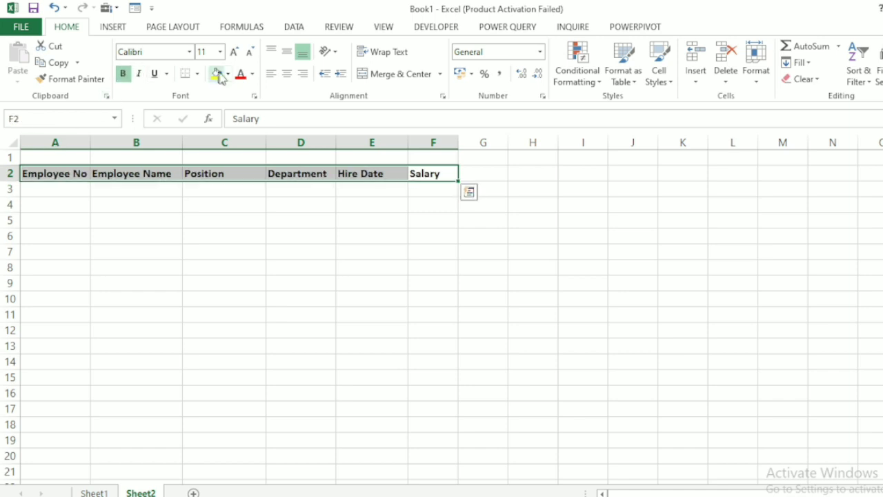
left_click(217, 74)
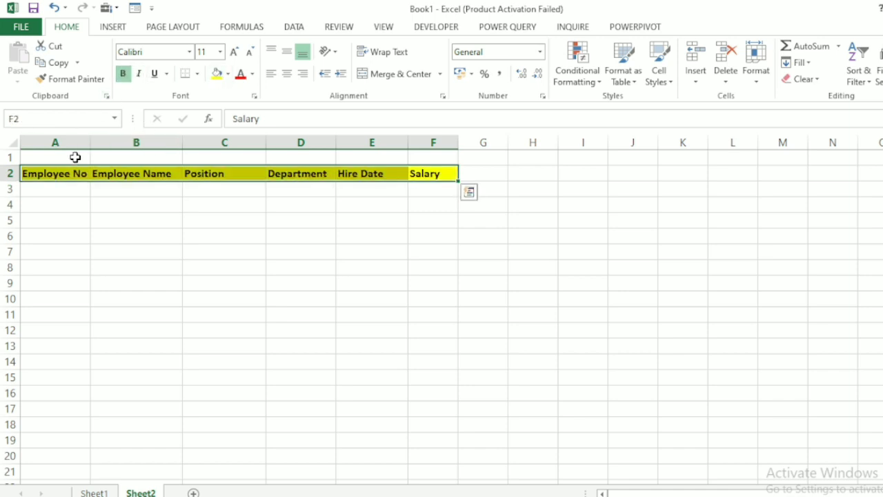
Merge and center cells A1:F1 and enter the title EMPLOYEE DATA ENTRY.
left_click(76, 157)
left_click_drag(75, 157, 417, 153)
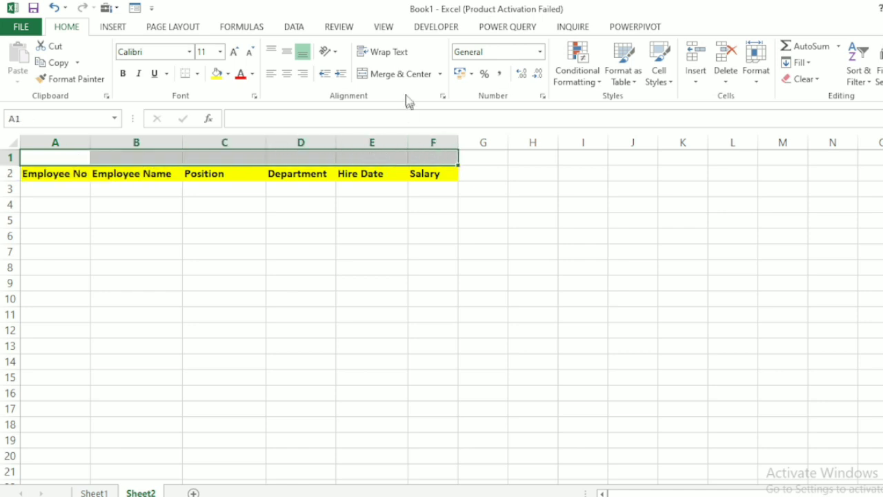
left_click(398, 73)
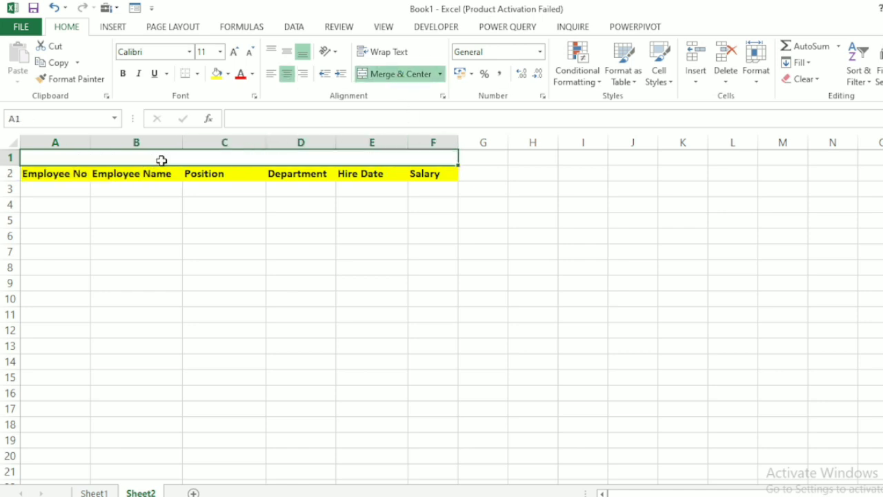
type("EM")
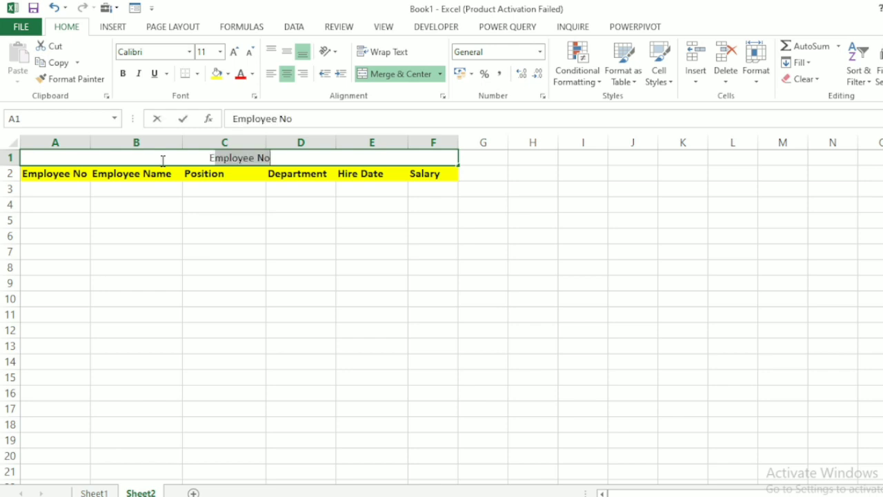
type("PLO")
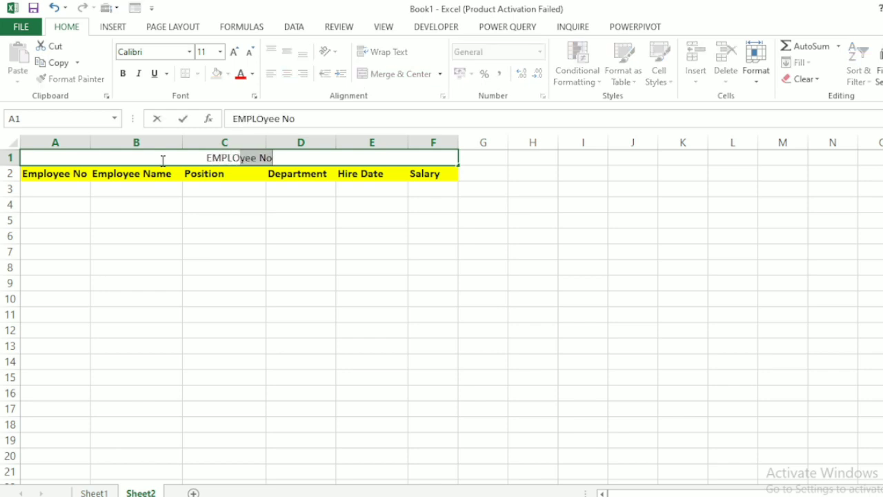
type("YEE ")
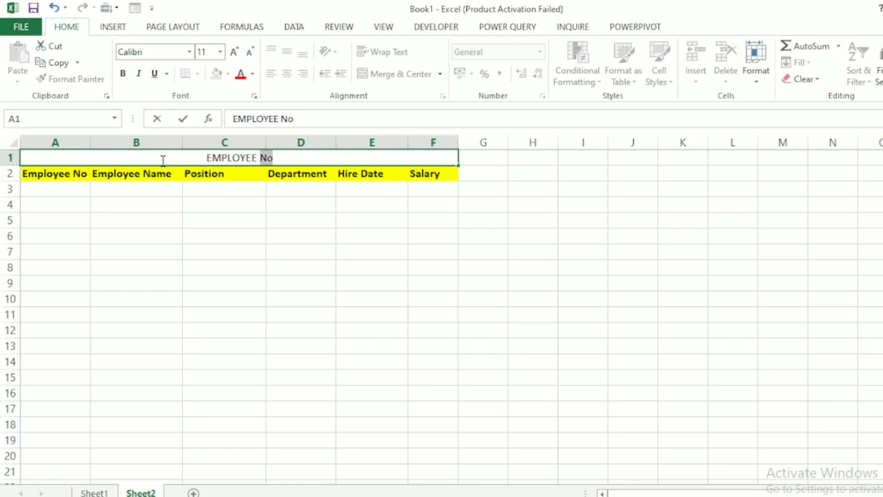
type("DATA ENTRY")
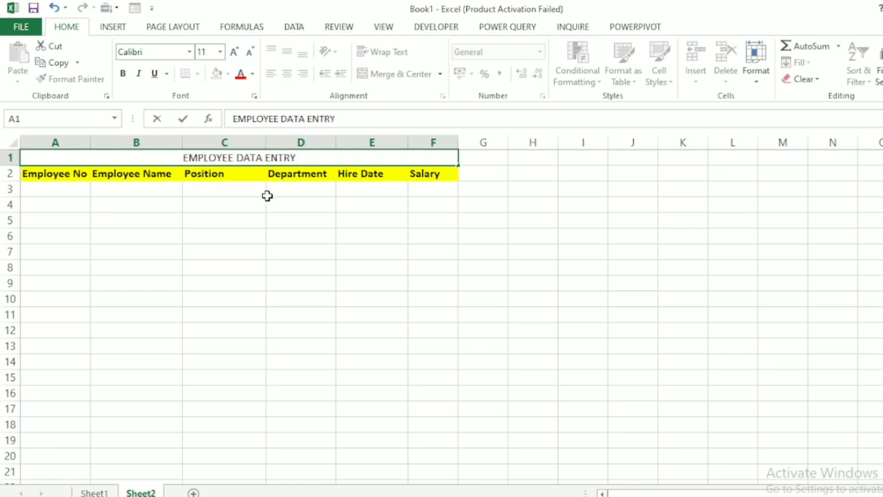
left_click(301, 186)
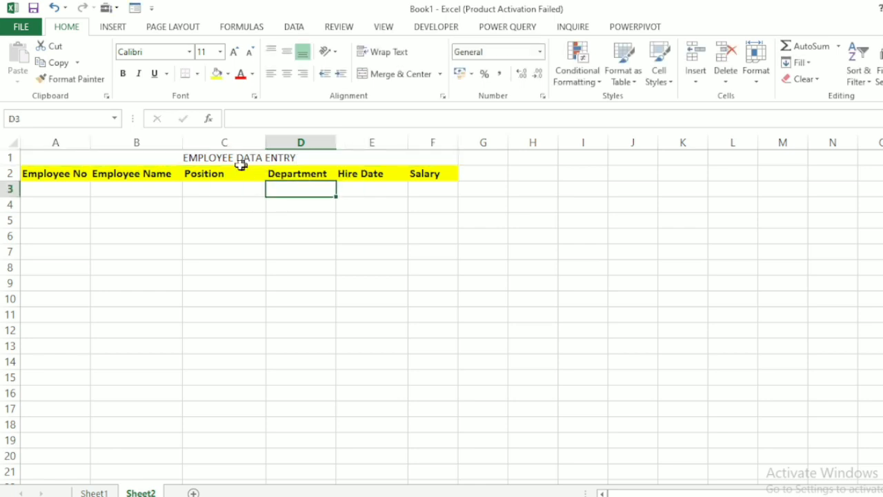
Format the title in row 1 as bold, size 20 text on a dark blue theme color fill.
left_click(222, 159)
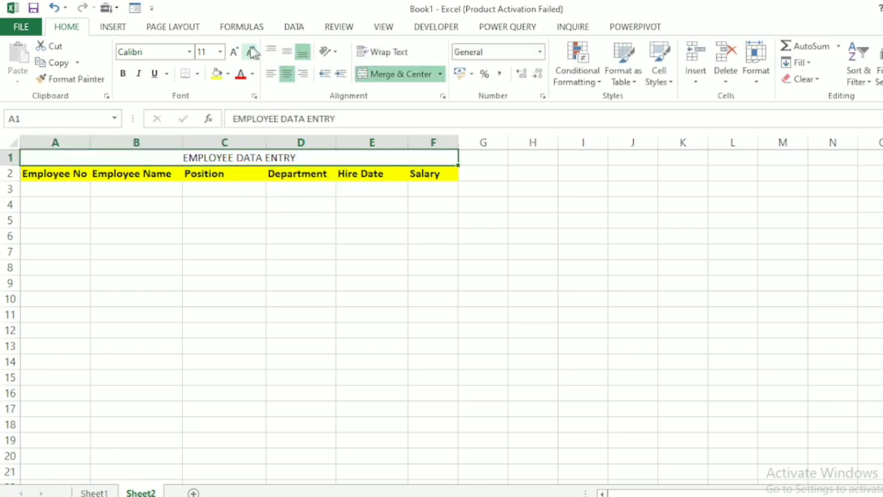
left_click(122, 74)
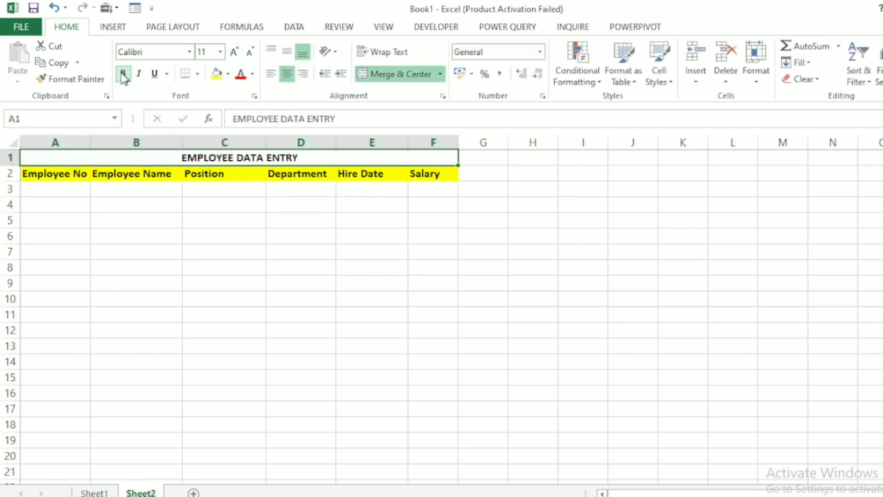
left_click(229, 74)
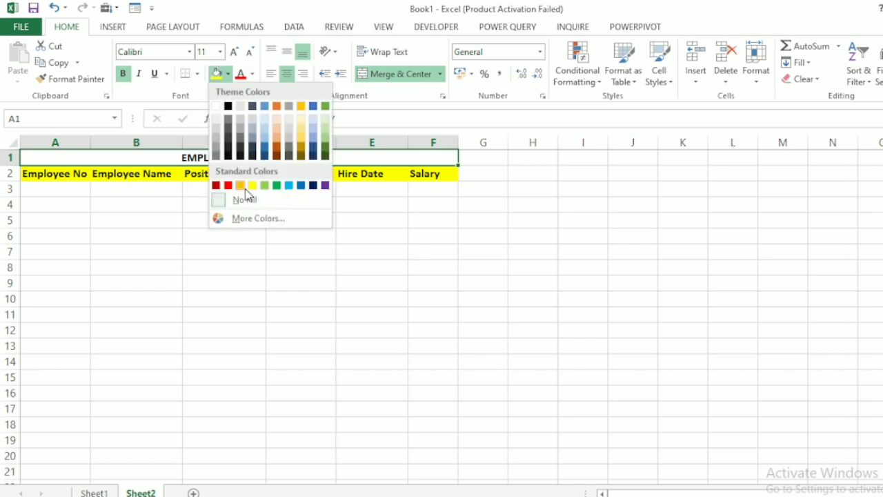
left_click(265, 153)
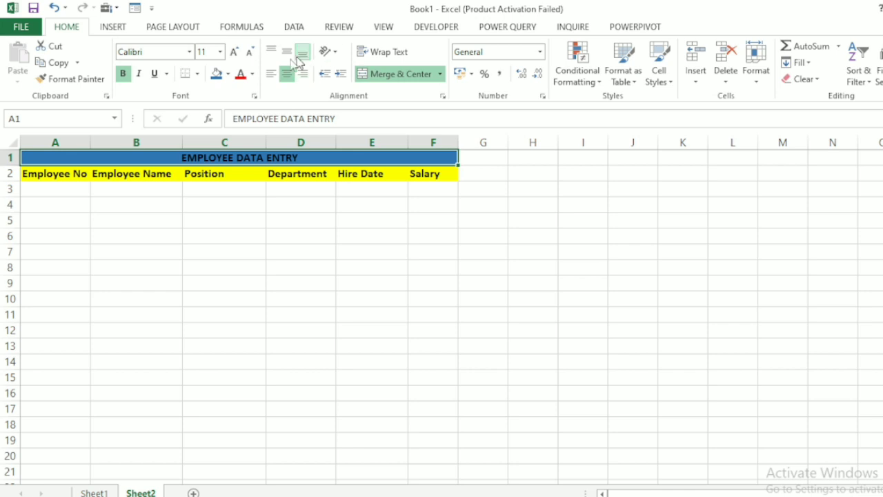
left_click(234, 52)
left_click(235, 52)
left_click(235, 52)
left_click(234, 52)
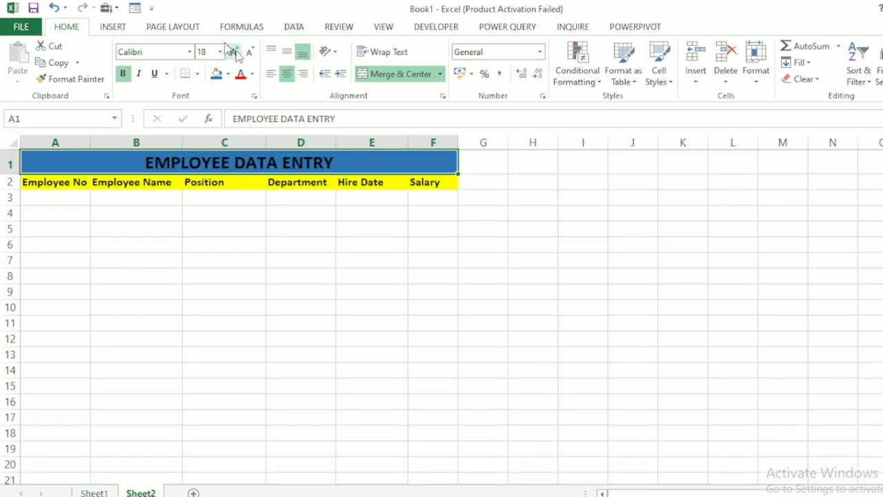
left_click(234, 52)
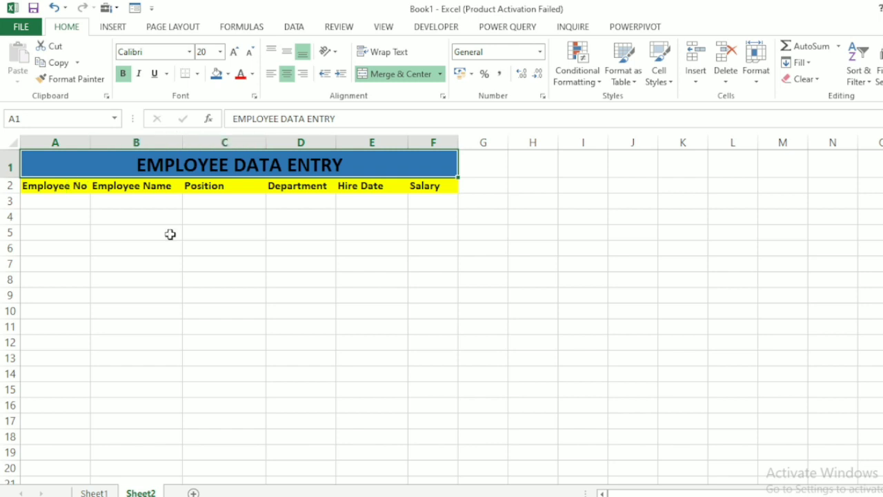
Enter 100 in cell A3 and fill the Employee No series down to 121 in cell A24.
left_click(69, 201)
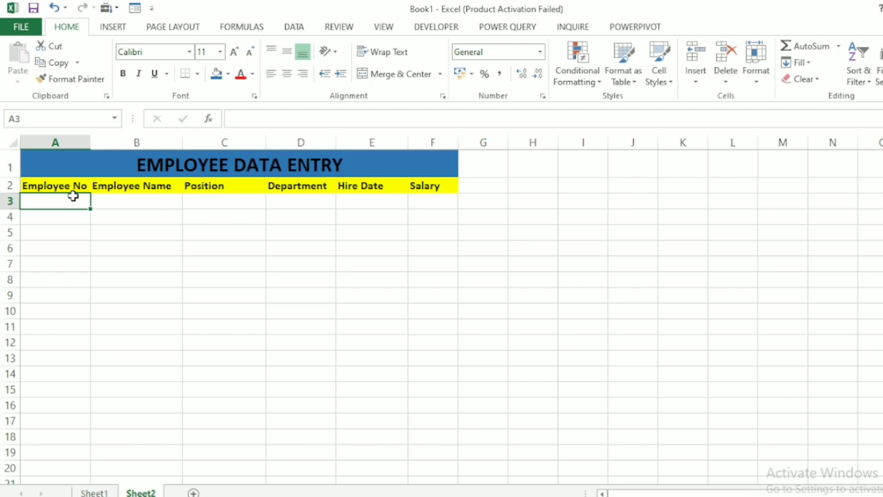
type("100")
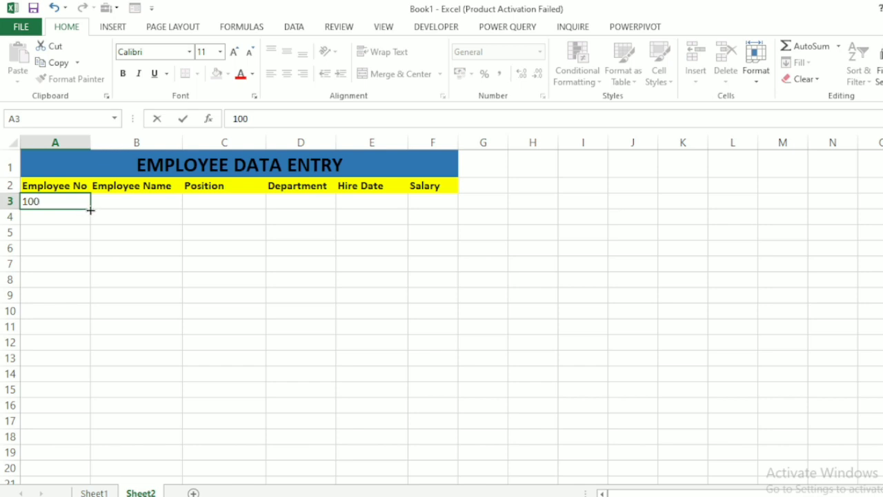
key("ctrl+Return")
left_click_drag(91, 209, 100, 459)
left_click(170, 368)
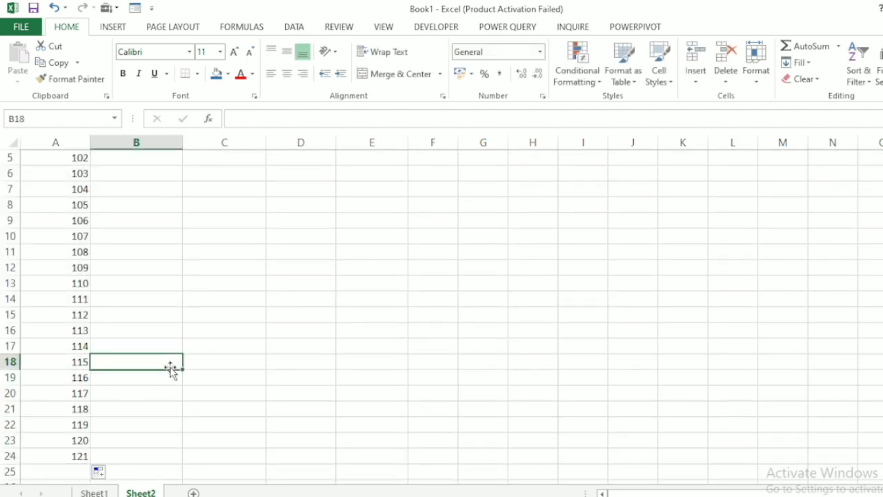
key("Up")
key("Up")
key("Up")
key("Up")
key("Up")
key("Up")
key("Up")
key("Up")
key("Up")
key("Up")
key("Up")
key("ctrl+Home")
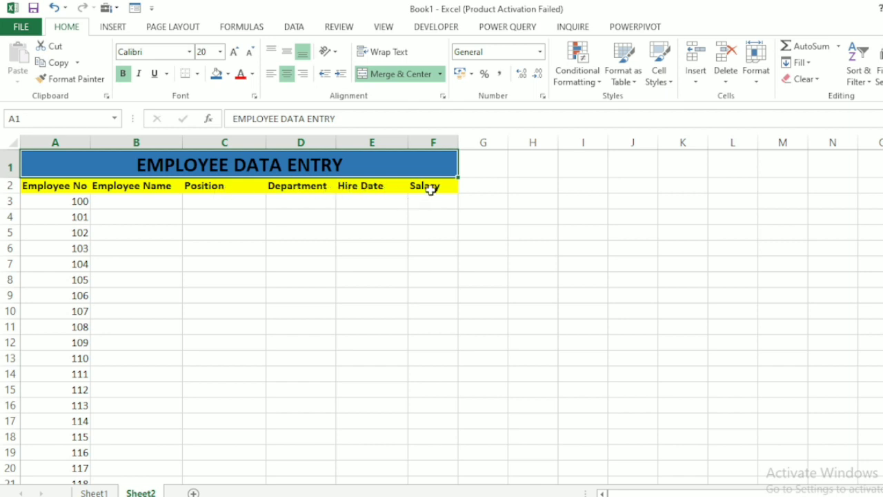
left_click(393, 199)
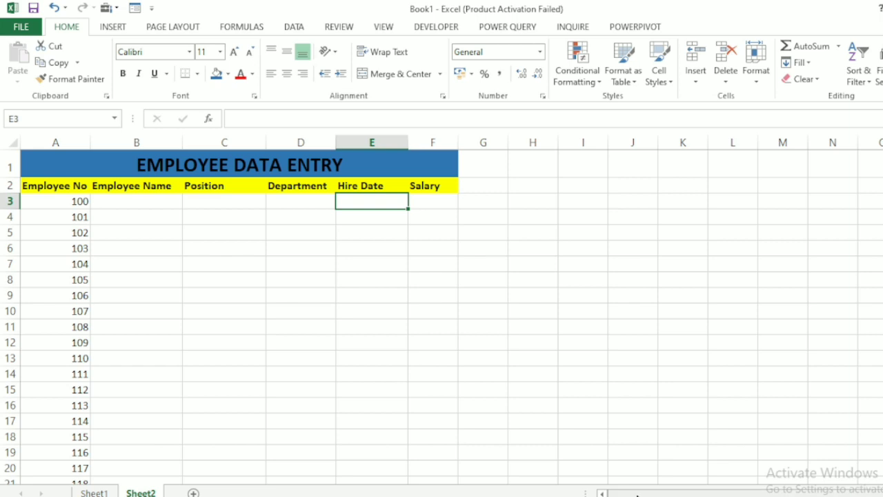
mouse_move(638, 494)
left_mouse_down()
mouse_move(670, 492)
mouse_move(636, 493)
left_mouse_up()
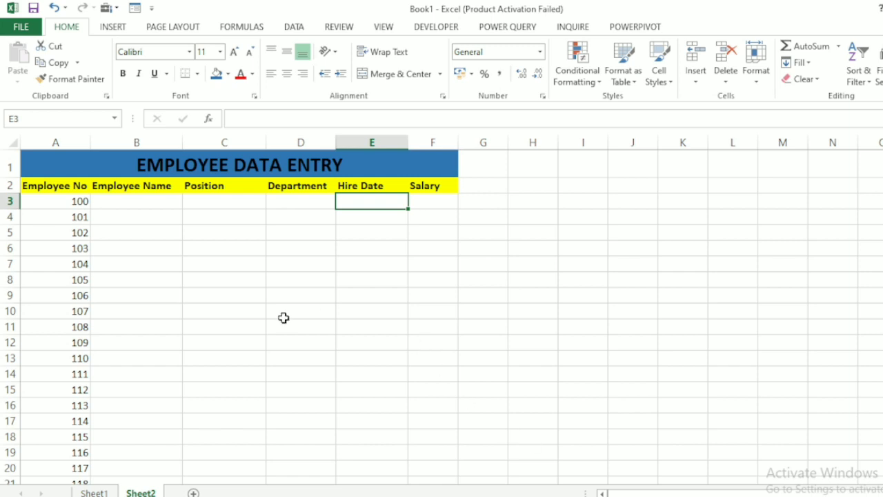
left_click(141, 188)
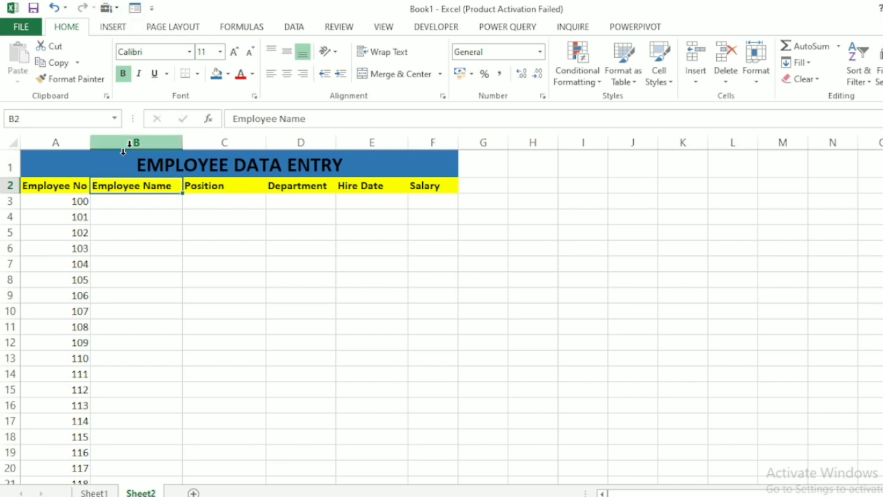
Open the data entry form for headers B2:F2, accepting the first row of the selection as column labels.
left_click_drag(121, 188, 420, 185)
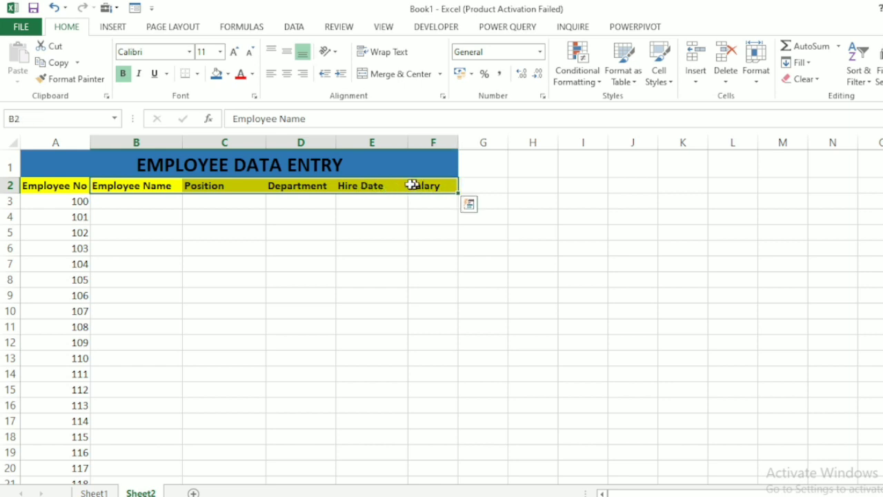
left_click(137, 9)
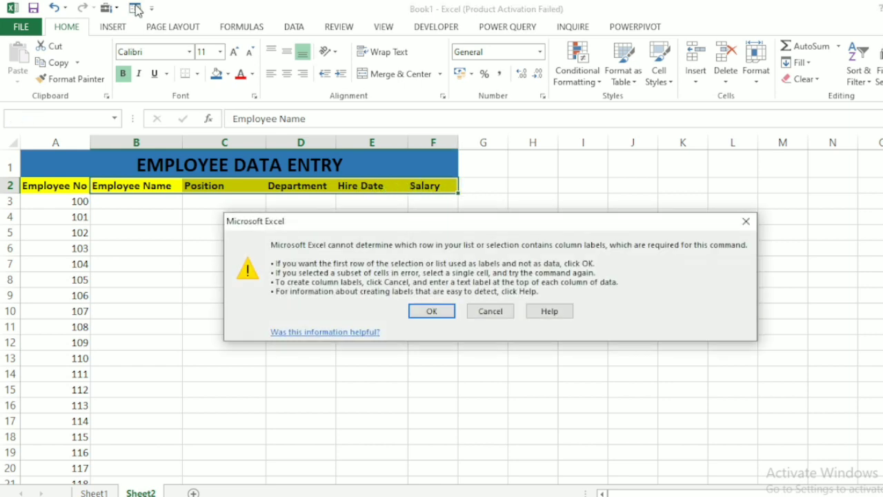
left_click(432, 312)
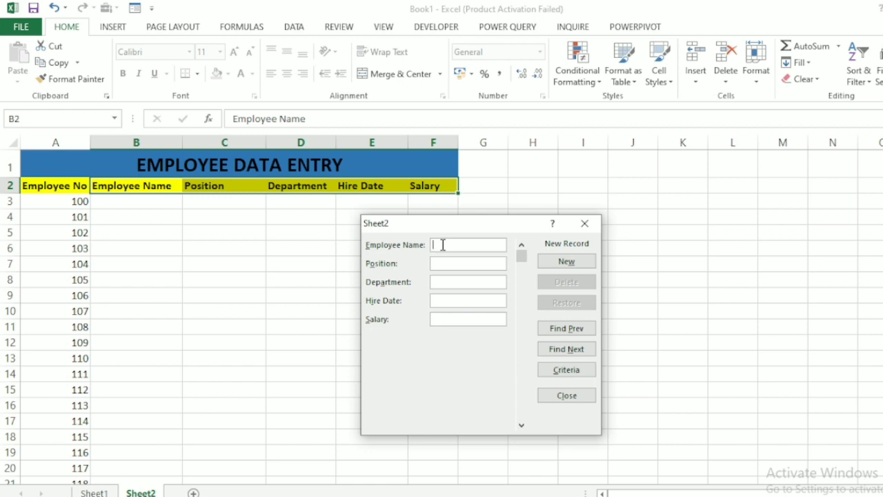
Enter the employee's full name and the position Sales Excutive in the new record.
type("John")
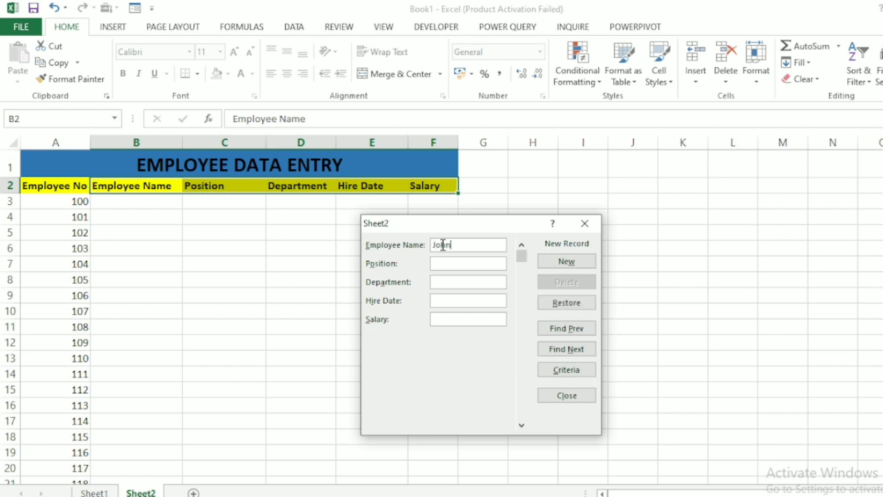
type(" Barnes")
left_click(440, 264)
type("Sales Excut")
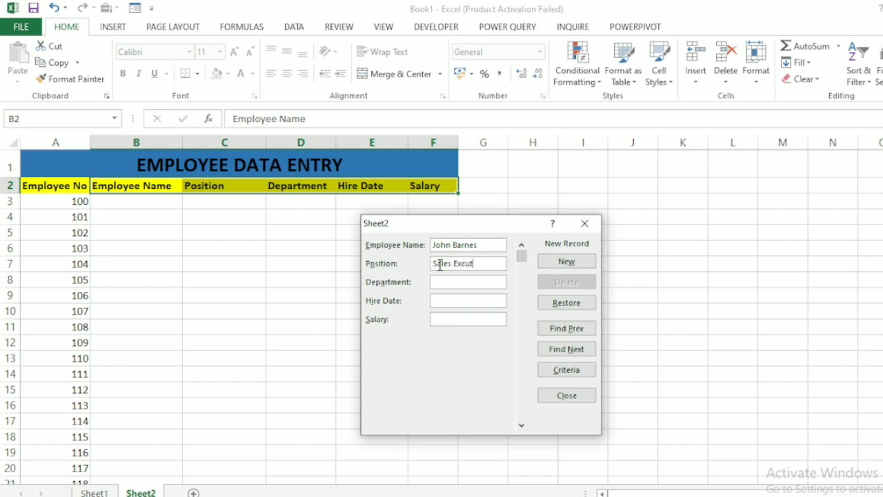
type("ive")
Set the new record's department to Marketing and its hire date to 21/05/2020.
left_click(445, 285)
type("Marketing")
left_click(442, 302)
type("21")
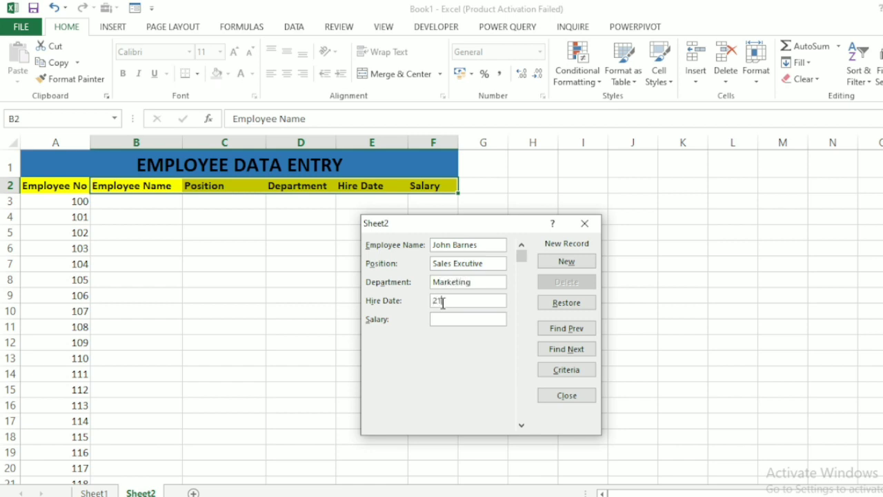
type("/05/2020")
Set the salary to 45000 and add the record to the employee table.
left_click(442, 318)
type("45000")
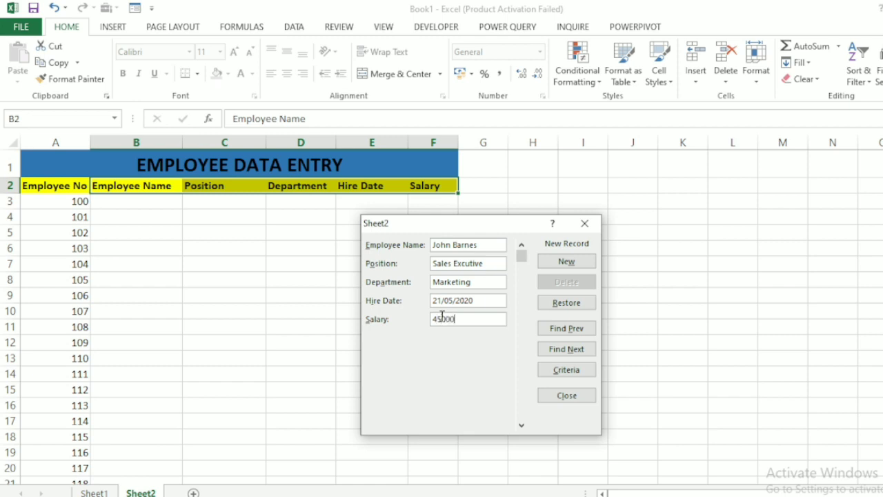
left_click(567, 261)
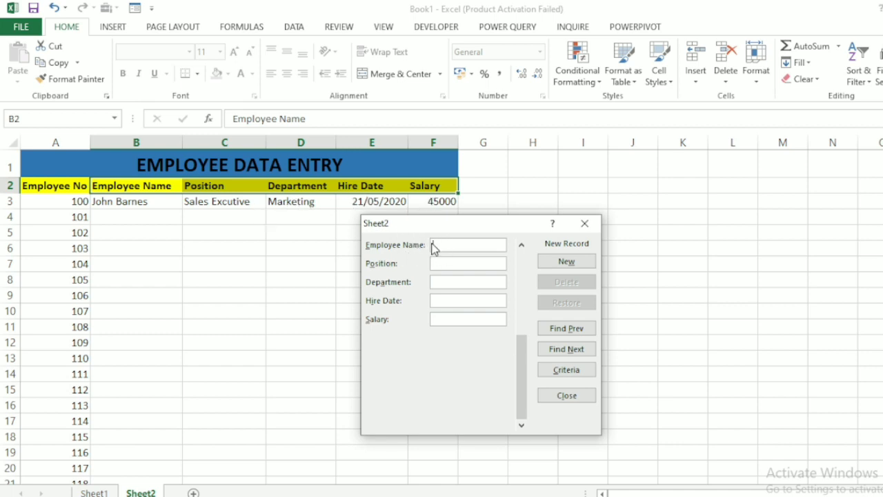
Enter the second employee's full name and the position Data Analyst in the new record.
type("Wal")
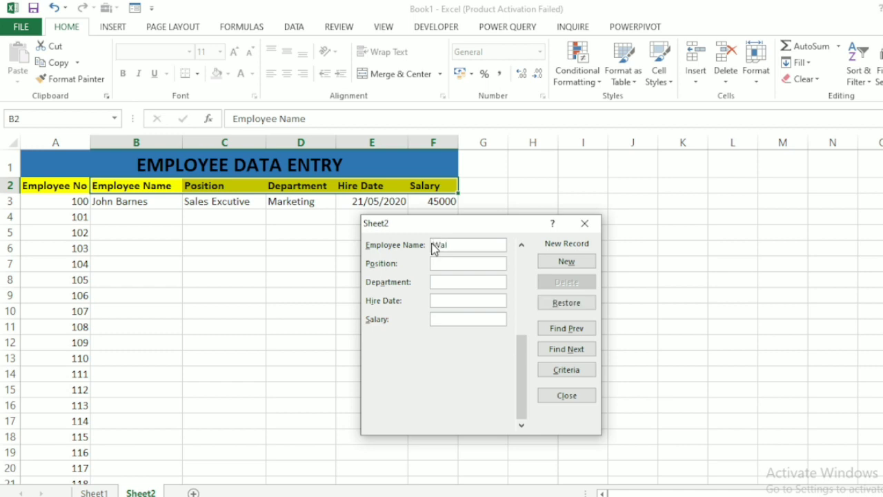
type("e")
key("BackSpace")
type("ter Boateng")
left_click(434, 263)
type("Data Ana")
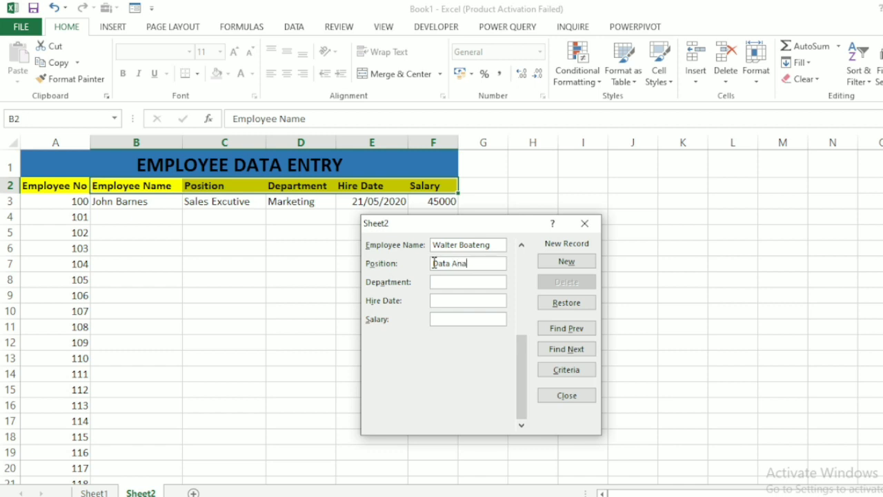
type("lyst")
Set the department to IT, the hire date to 1/1/2019 and the salary to 50000, and add the record to the table.
left_click(439, 279)
type("IT1/0/201950000")
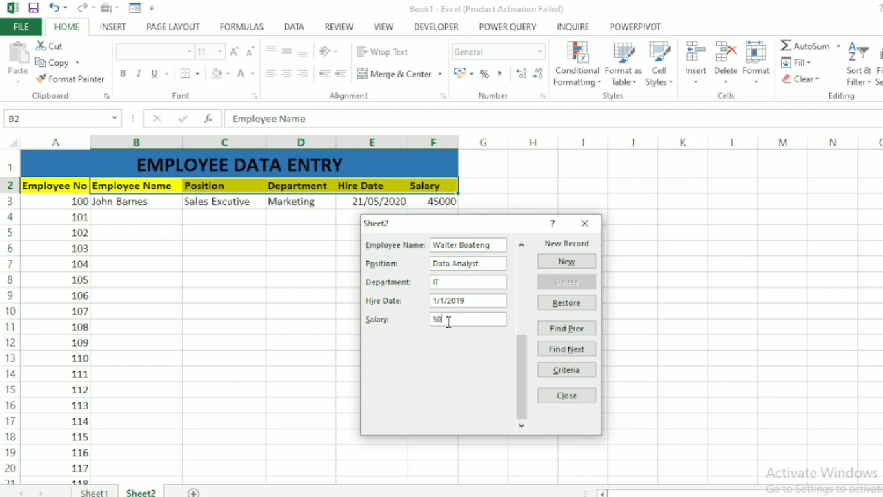
left_click(569, 261)
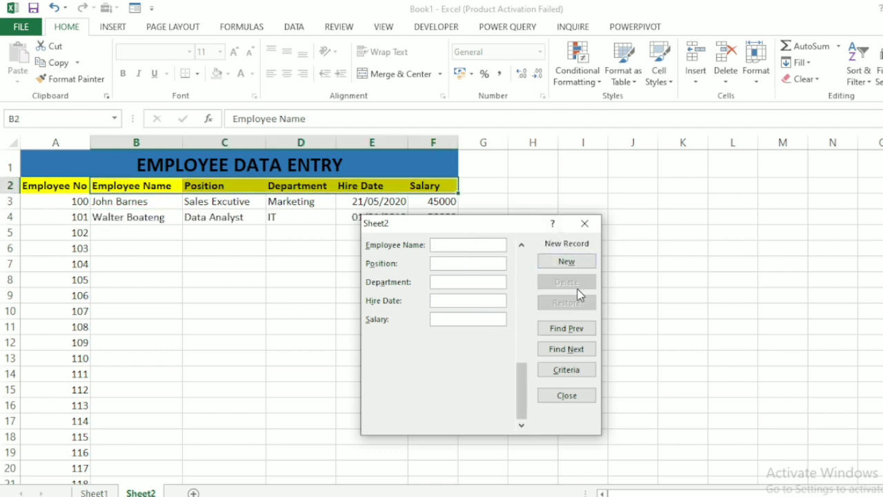
Go back to the IT data analyst's record in the data form, change the salary to 55000 and commit the update.
left_click_drag(517, 228, 390, 262)
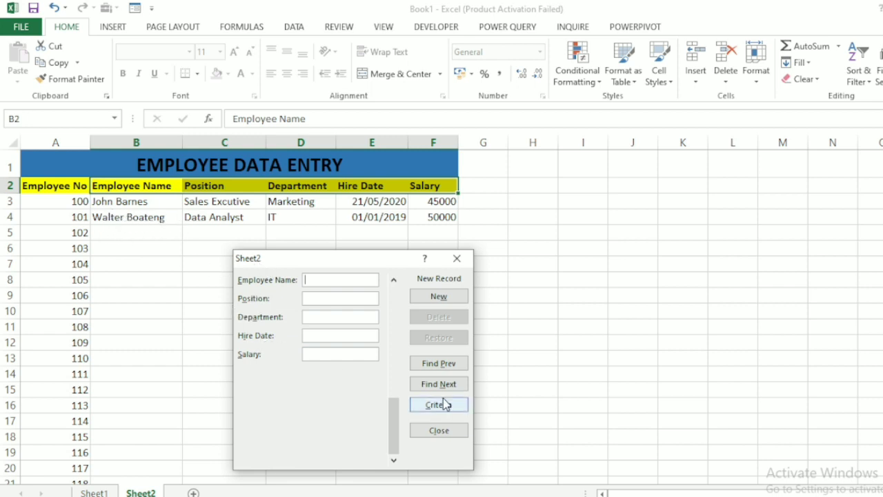
left_click(443, 363)
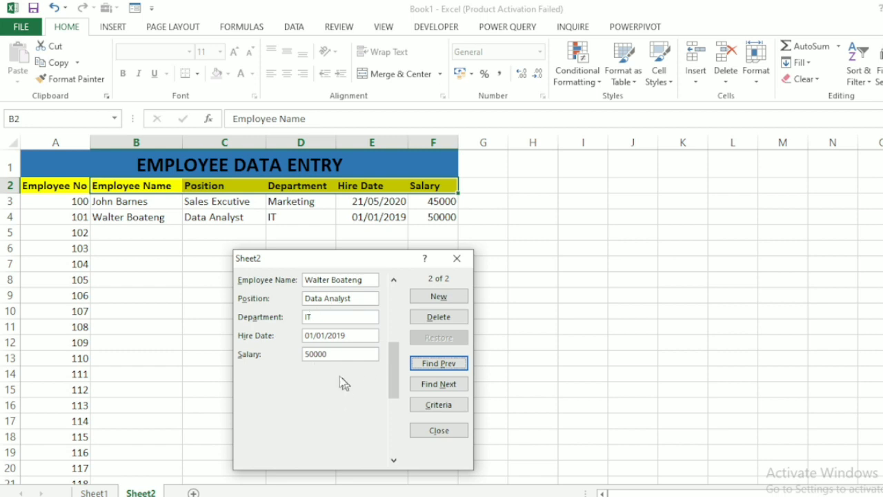
left_click(333, 354)
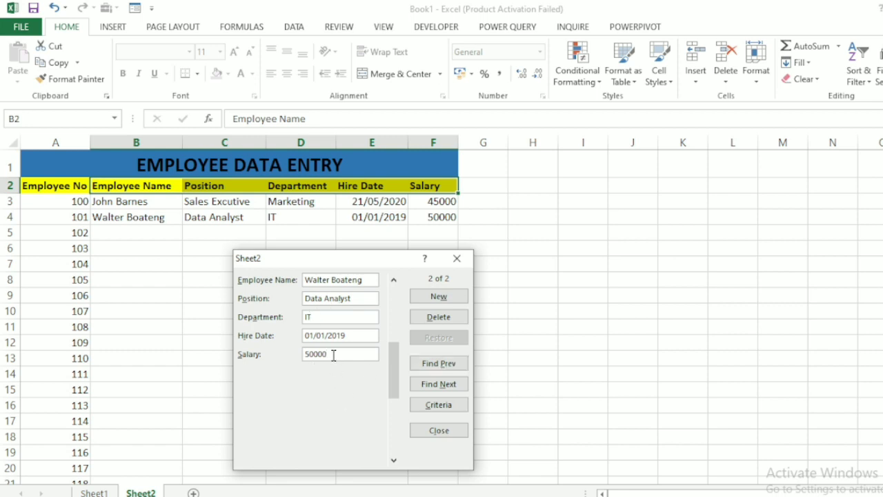
key("BackSpace")
key("BackSpace")
key("BackSpace")
key("BackSpace")
type("55")
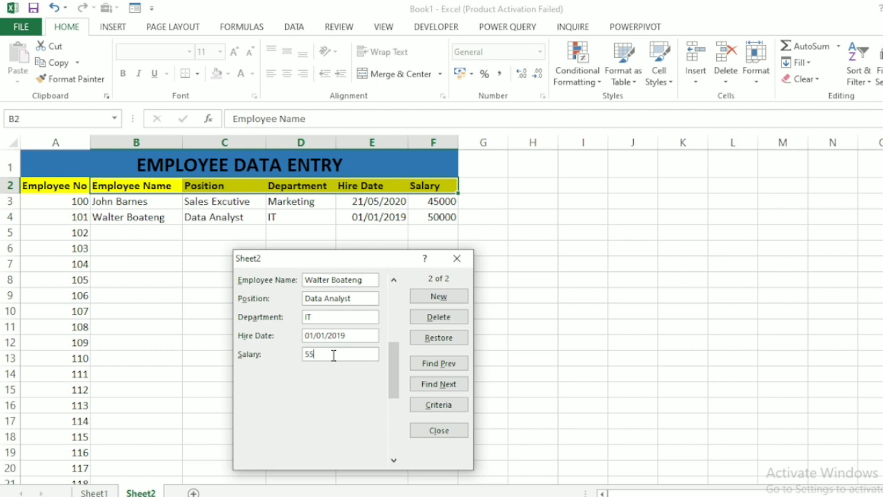
type("000")
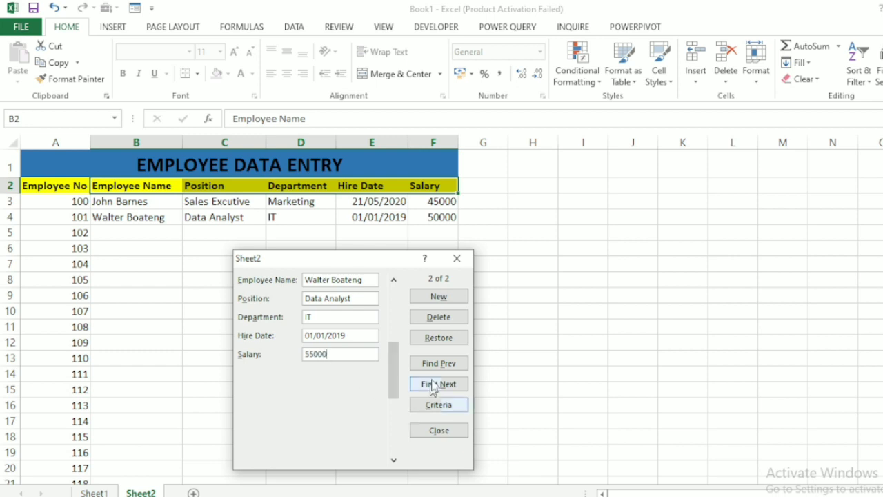
left_click(428, 301)
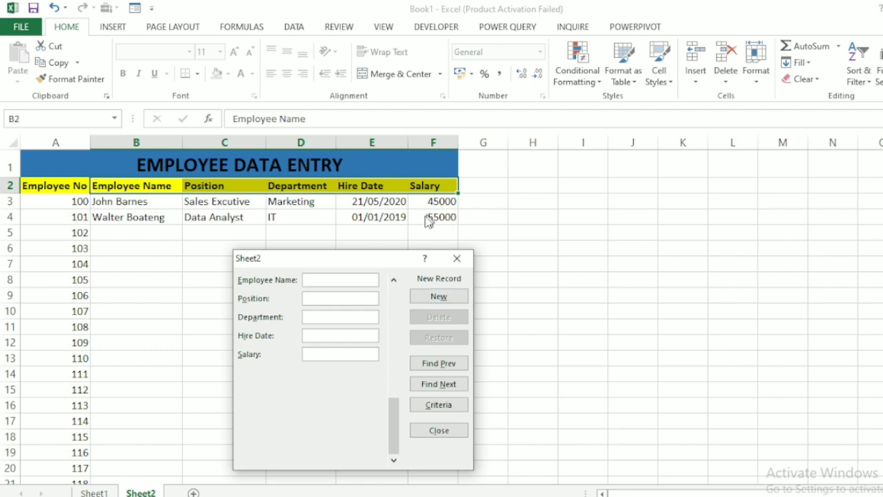